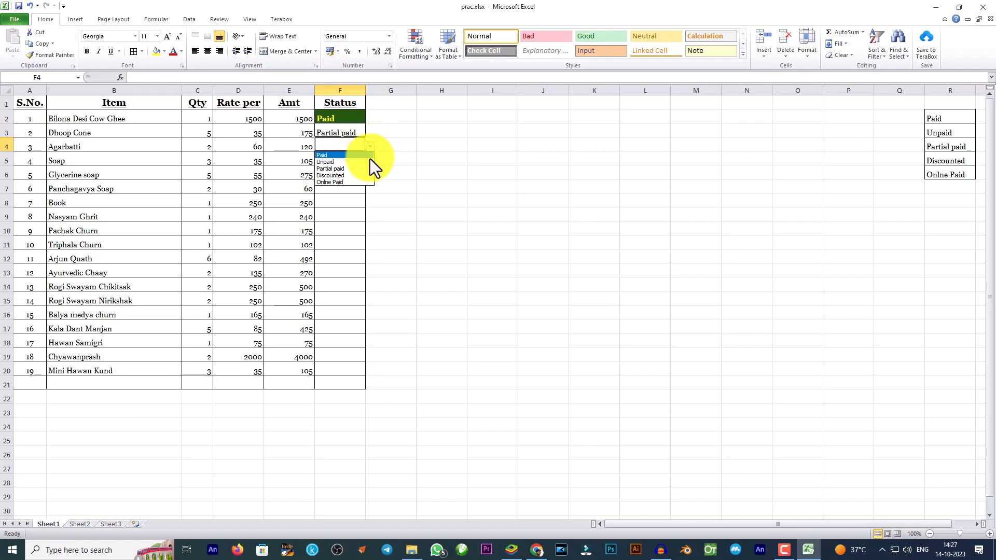
Set the status of Agarbatti to Discounted and Soap to Unpaid from the drop-down lists in column F.
{"action": "left_click", "coordinate": [363, 175]}
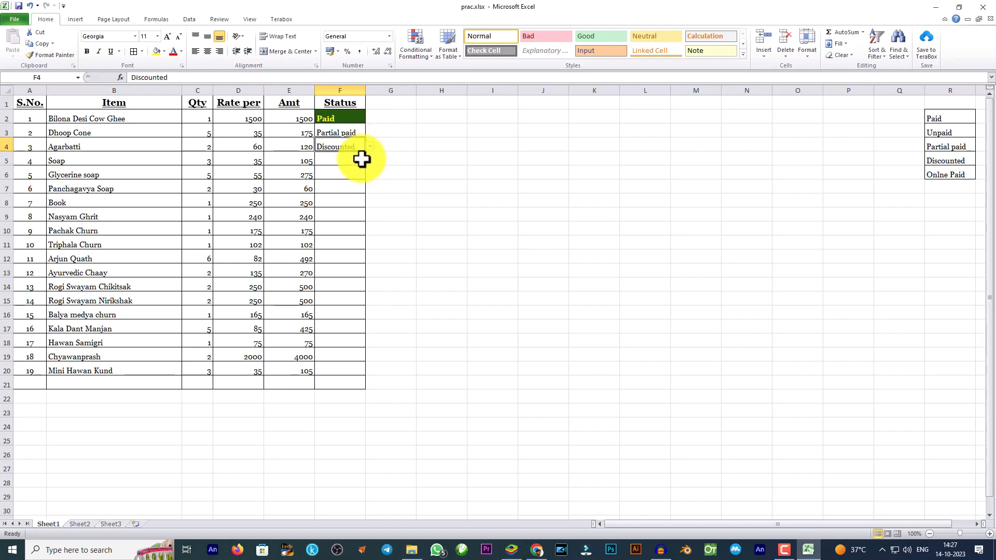
{"action": "left_click_drag", "start_coordinate": [345, 120], "coordinate": [348, 150]}
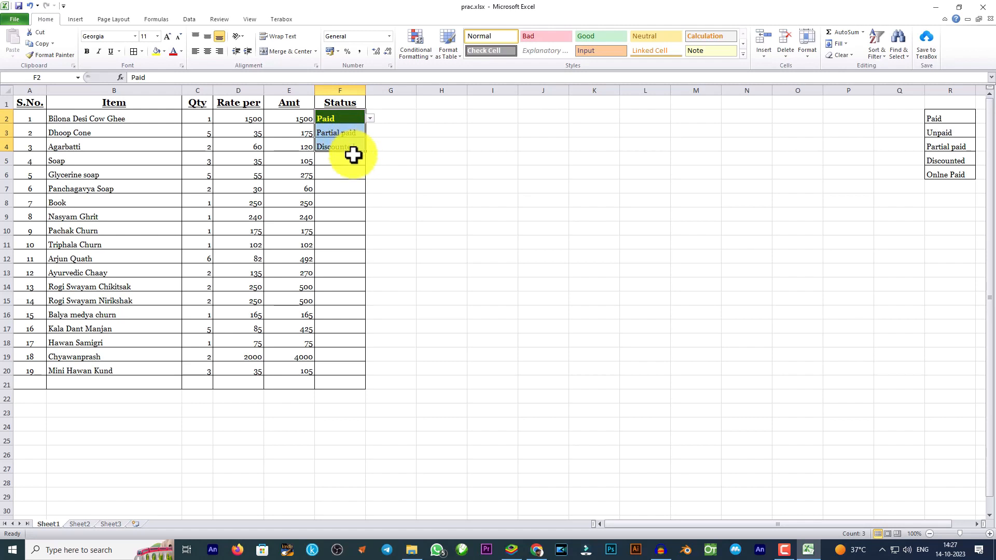
{"action": "left_click", "coordinate": [352, 158]}
{"action": "left_click", "coordinate": [369, 161]}
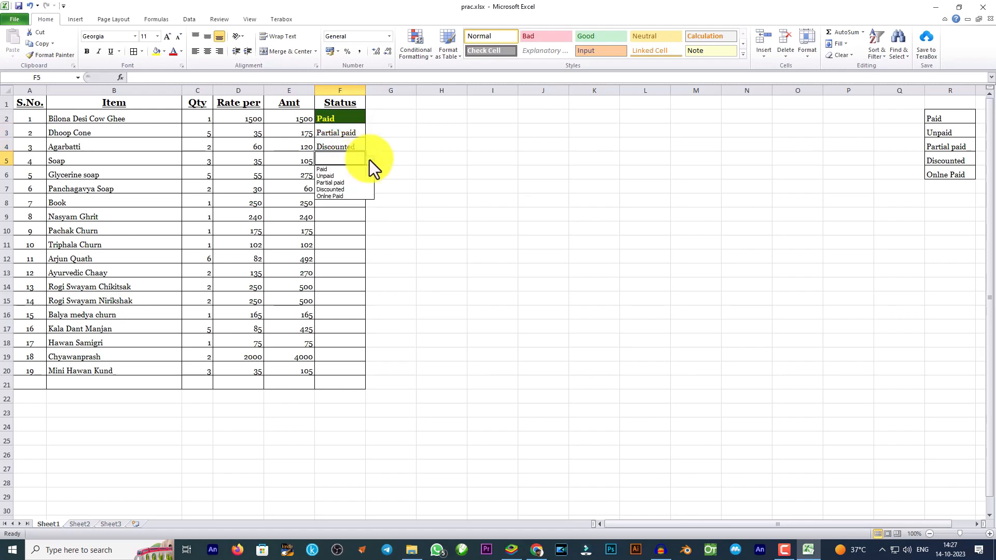
{"action": "left_click", "coordinate": [354, 173]}
Set the status of Glycerine soap to Partial paid and Panchagavya Soap to Onlne Paid from the drop-down lists.
{"action": "left_click", "coordinate": [353, 173]}
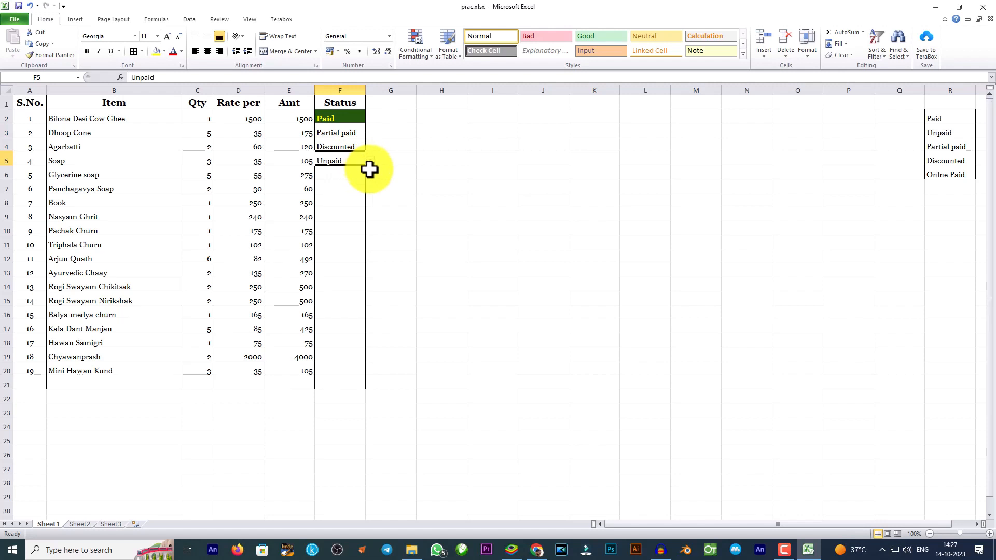
{"action": "left_click", "coordinate": [369, 175]}
{"action": "left_click", "coordinate": [341, 198]}
{"action": "left_click", "coordinate": [354, 187]}
{"action": "left_click", "coordinate": [370, 188]}
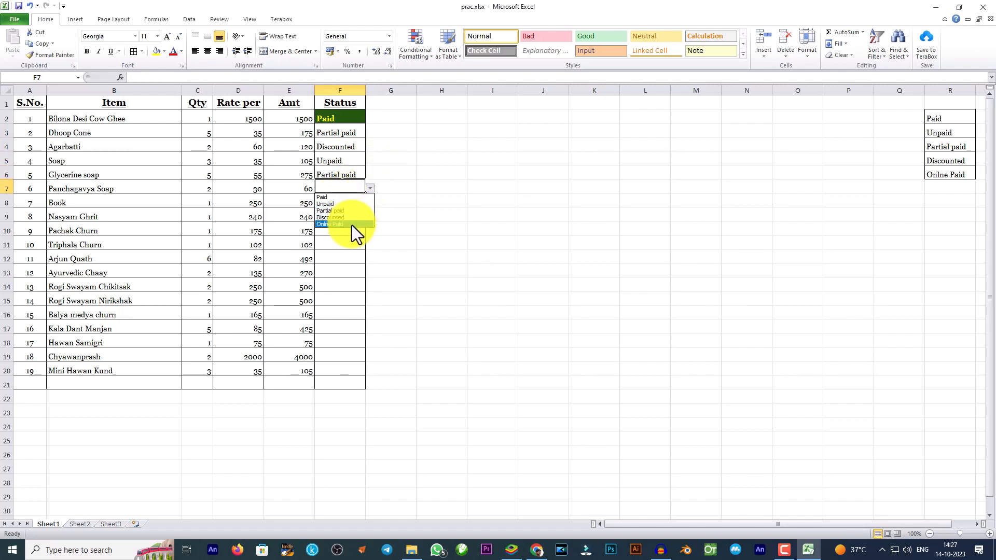
{"action": "left_click", "coordinate": [352, 224]}
Set the status of Book and Nasyam Ghrit to Paid in cells F8 and F9.
{"action": "left_click", "coordinate": [353, 201]}
{"action": "left_click", "coordinate": [369, 203]}
{"action": "left_click", "coordinate": [337, 211]}
{"action": "left_click", "coordinate": [338, 214]}
{"action": "left_click", "coordinate": [370, 217]}
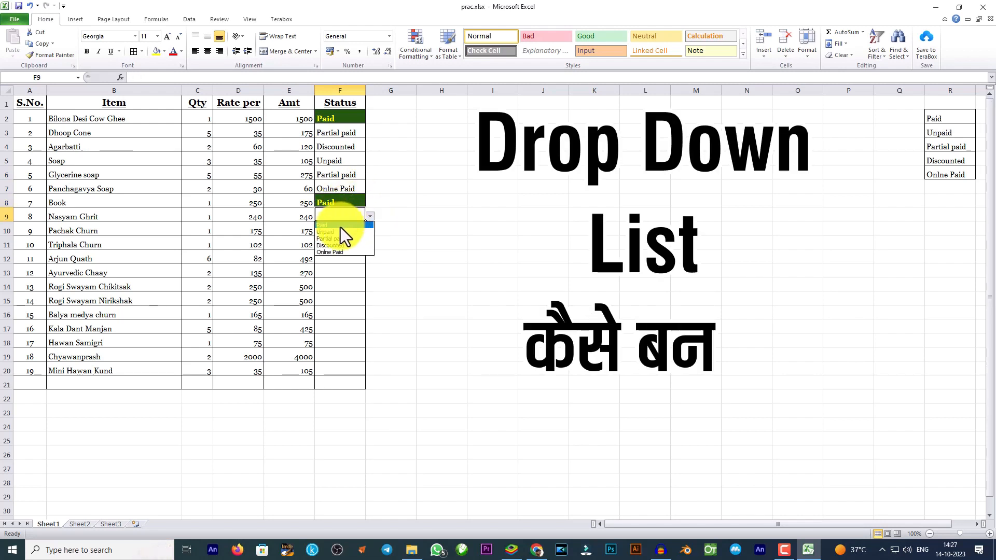
{"action": "left_click", "coordinate": [340, 226]}
Set the status of Triphala Churn to Unpaid and Arjun Quath to Paid using the drop-down lists.
{"action": "left_click", "coordinate": [347, 244]}
{"action": "left_click", "coordinate": [370, 245]}
{"action": "left_click", "coordinate": [347, 261]}
{"action": "left_click", "coordinate": [370, 264]}
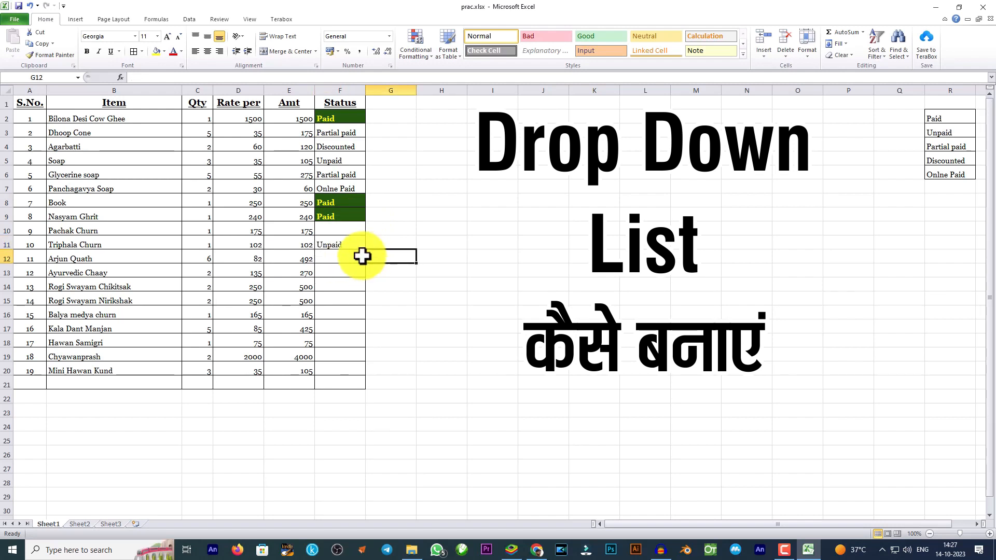
{"action": "left_click", "coordinate": [363, 261]}
{"action": "left_click", "coordinate": [370, 259]}
{"action": "left_click", "coordinate": [342, 269]}
Choose payment statuses from the drop-down lists for Ayurvedic Chaay and several items below it in the Status column.
{"action": "left_click", "coordinate": [337, 273]}
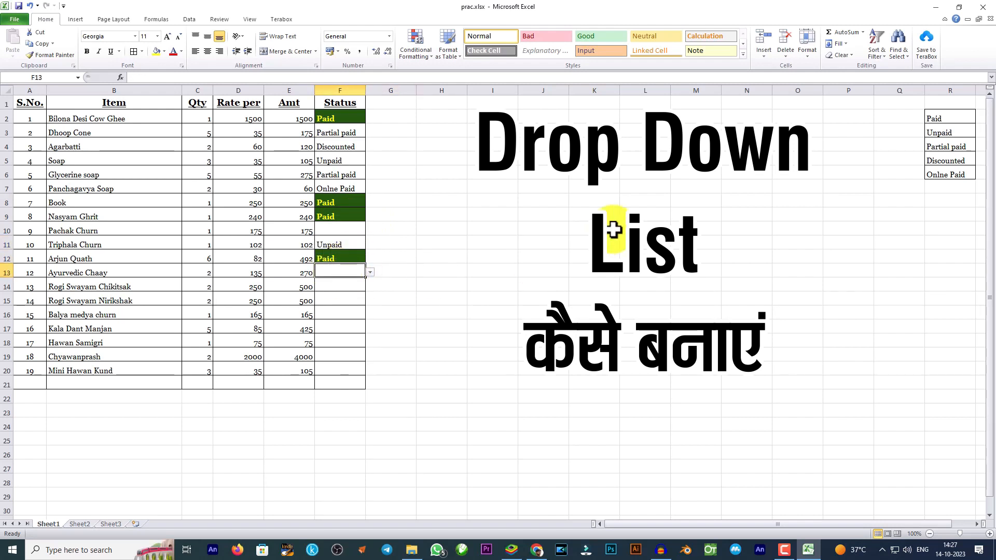
{"action": "key", "text": "alt+Down"}
{"action": "key", "text": "Down"}
{"action": "key", "text": "Return"}
{"action": "key", "text": "Down"}
{"action": "key", "text": "Down"}
{"action": "key", "text": "Down"}
{"action": "key", "text": "alt+Down"}
{"action": "key", "text": "Down"}
{"action": "key", "text": "Down"}
{"action": "key", "text": "Down"}
{"action": "key", "text": "Down"}
{"action": "key", "text": "Down"}
{"action": "key", "text": "Return"}
{"action": "key", "text": "Down"}
{"action": "key", "text": "alt+Down"}
{"action": "key", "text": "Down"}
{"action": "key", "text": "Return"}
{"action": "key", "text": "Down"}
{"action": "key", "text": "alt+Down"}
{"action": "key", "text": "Down"}
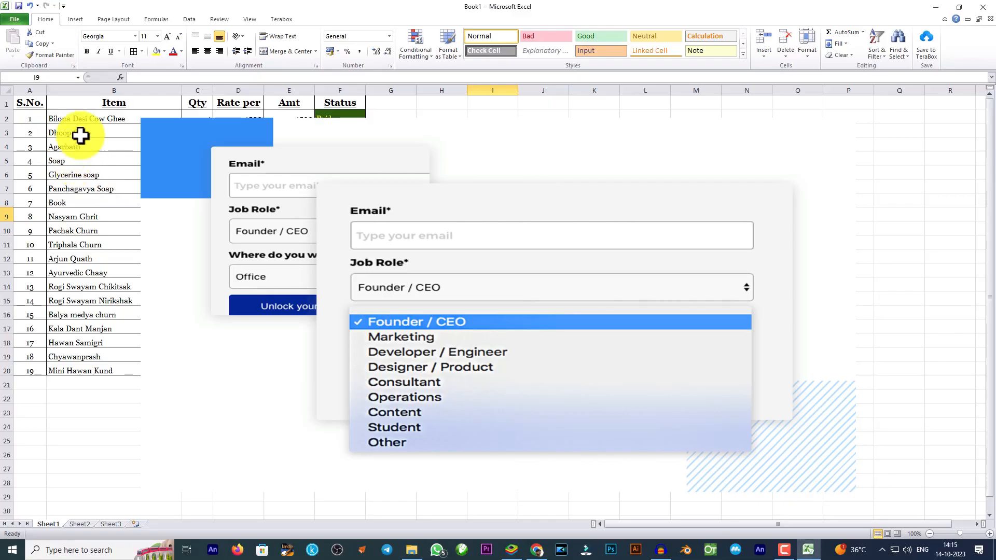
Clear all cell contents from Sheet1 of Book1, including the headings, item data and statuses.
{"action": "left_click_drag", "start_coordinate": [328, 111], "coordinate": [332, 357]}
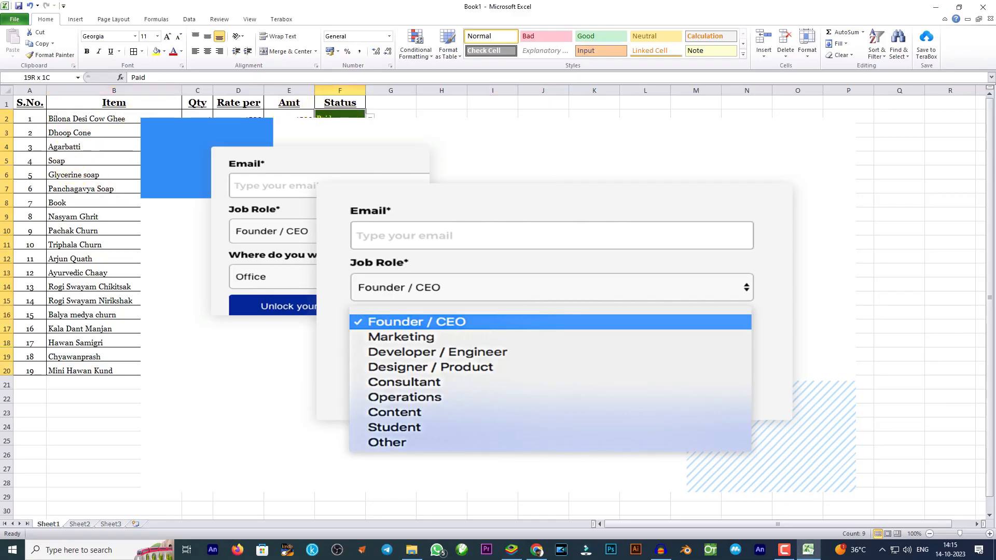
{"action": "left_click_drag", "start_coordinate": [18, 119], "coordinate": [289, 382]}
{"action": "left_click", "coordinate": [7, 91]}
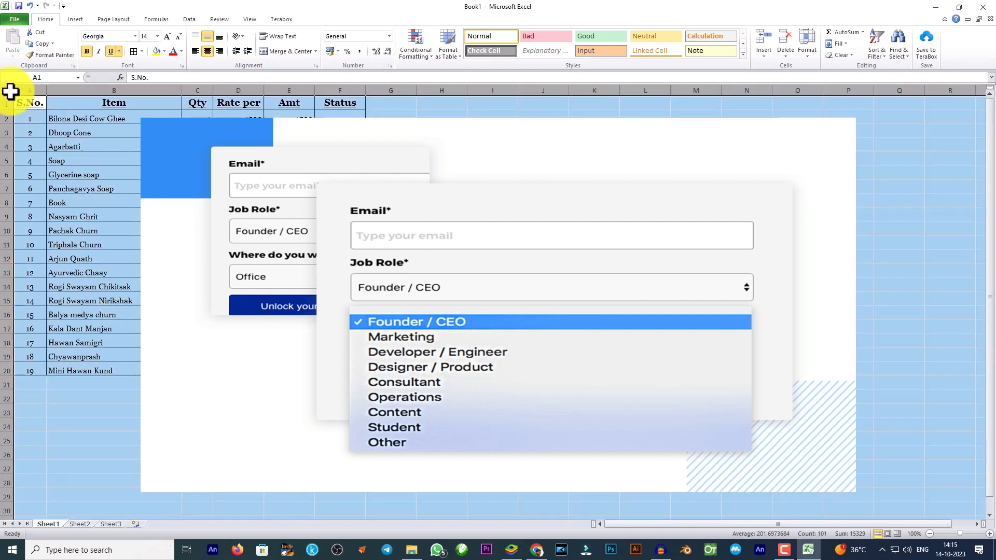
{"action": "key", "text": "Delete"}
{"action": "left_click", "coordinate": [23, 145]}
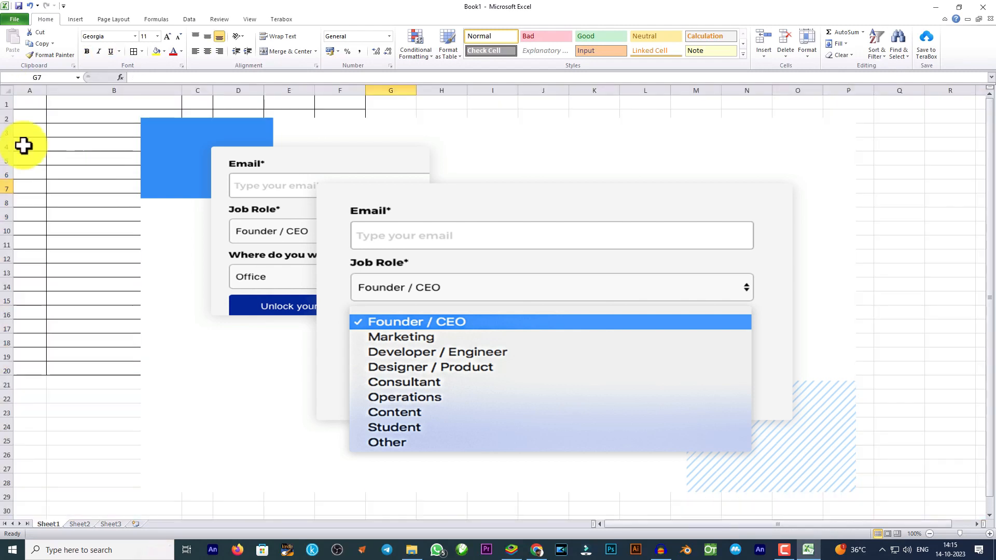
Remove the leftover table borders from rows 1 to 21 of Sheet1 and go to cell A1.
{"action": "left_click", "coordinate": [10, 92]}
{"action": "left_click", "coordinate": [11, 124]}
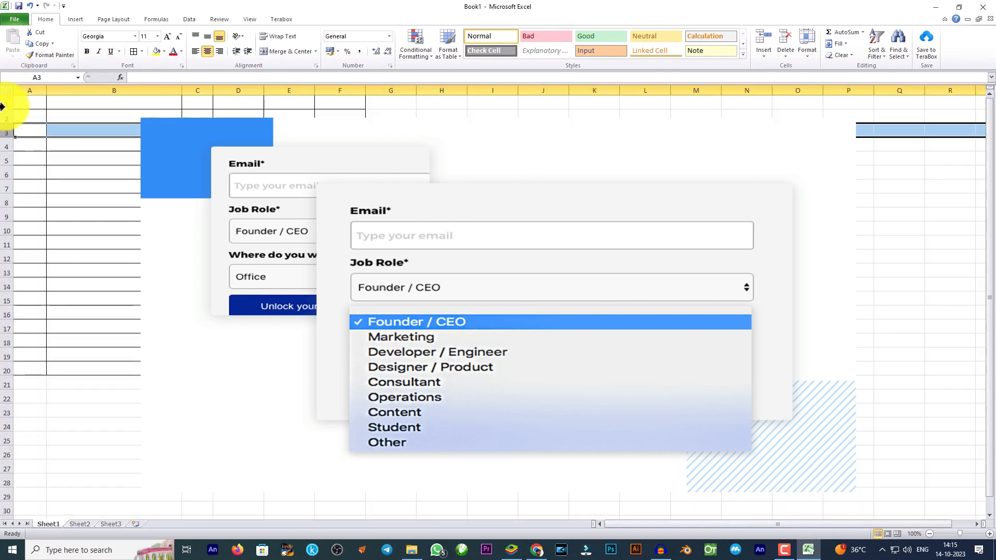
{"action": "left_click_drag", "start_coordinate": [7, 98], "coordinate": [6, 386]}
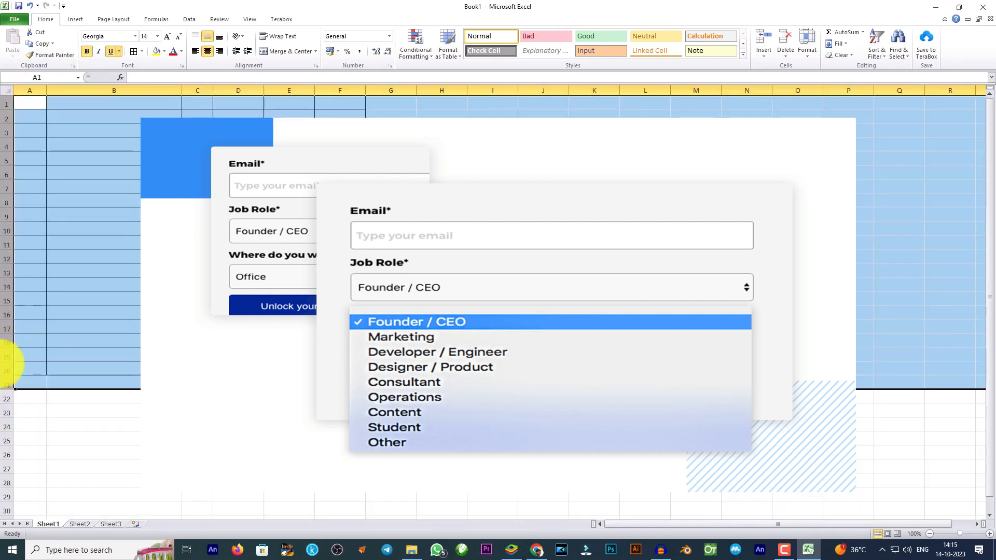
{"action": "left_click", "coordinate": [238, 231]}
{"action": "left_click", "coordinate": [31, 101]}
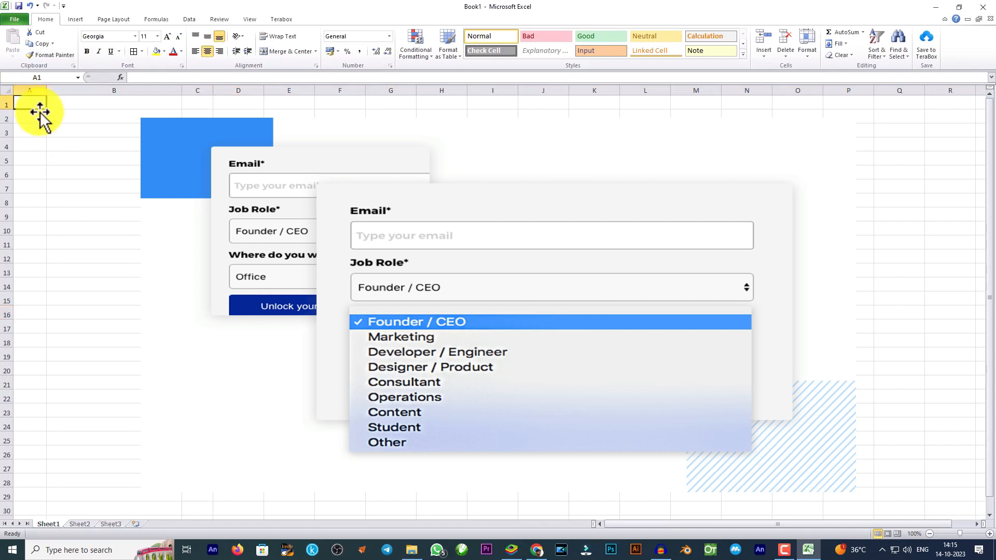
Switch to Audacity, start playback of the Audio 1 track, and return to Excel.
{"action": "left_click", "coordinate": [658, 549]}
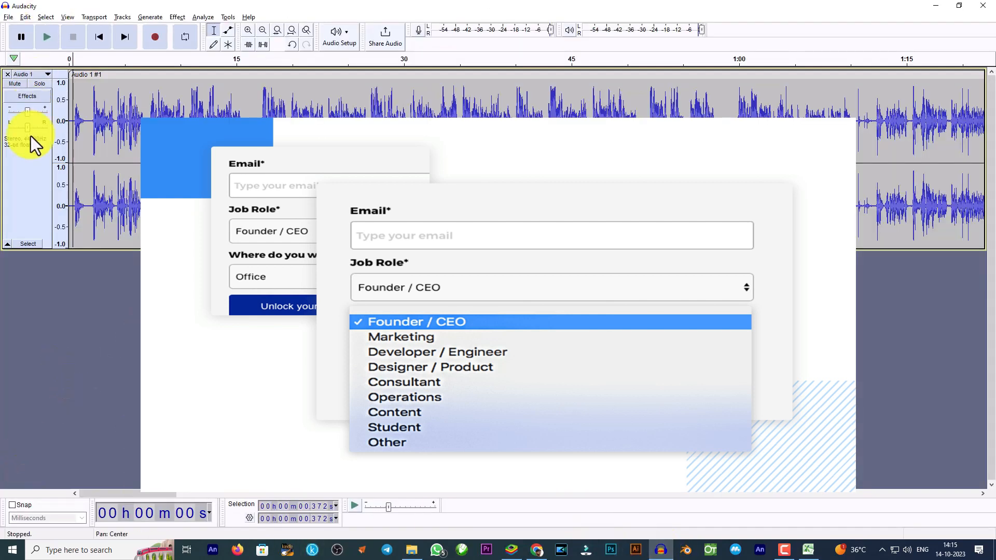
{"action": "left_click", "coordinate": [46, 37]}
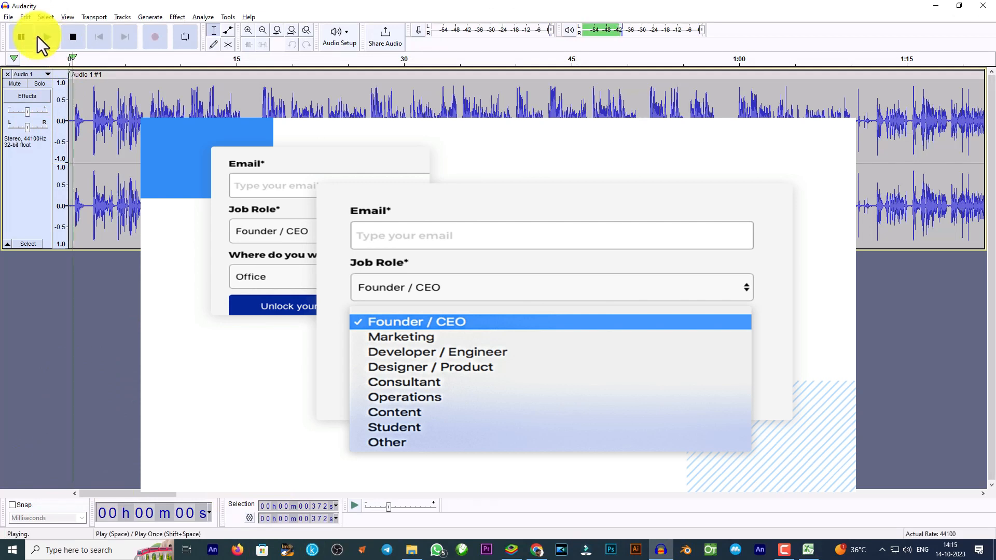
{"action": "key", "text": "alt+Tab"}
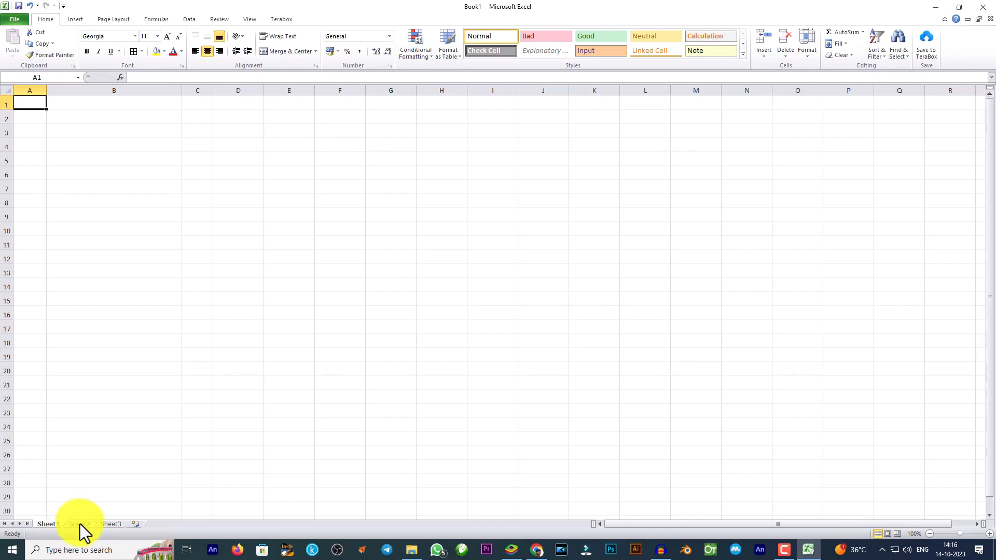
Copy the heading row S.No. to Status from Sheet2 into row 1 of Sheet1.
{"action": "left_click", "coordinate": [80, 523]}
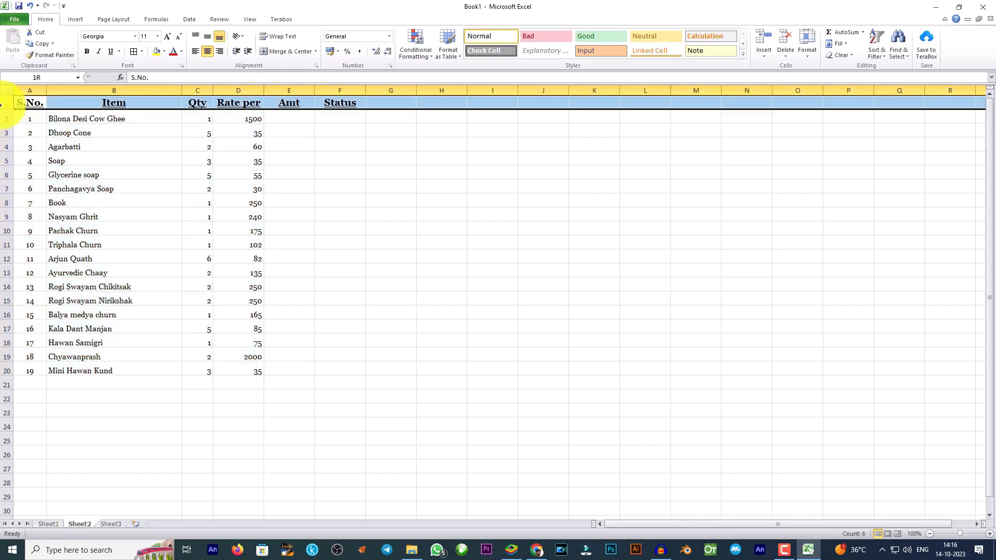
{"action": "left_click", "coordinate": [6, 104]}
{"action": "key", "text": "ctrl+c"}
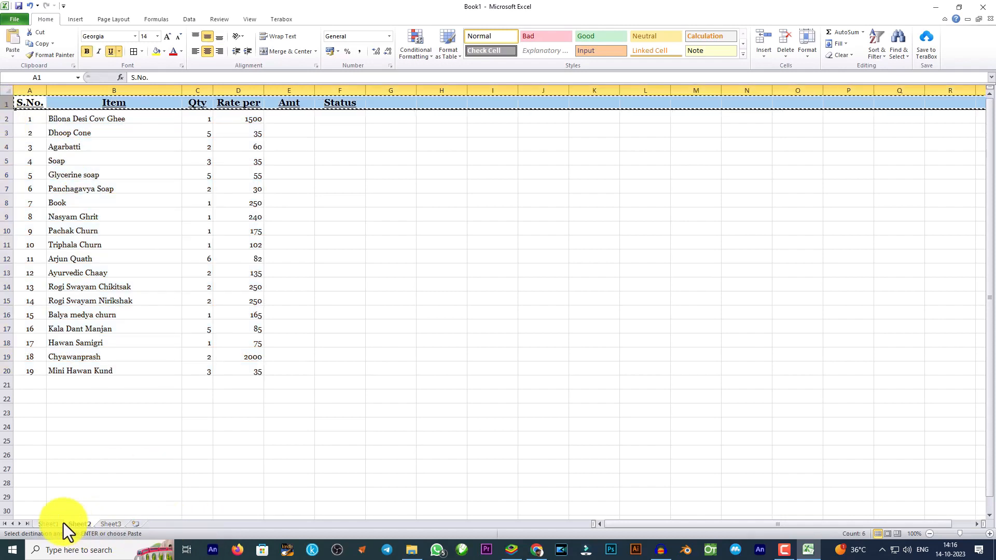
{"action": "left_click", "coordinate": [50, 524]}
{"action": "key", "text": "ctrl+v"}
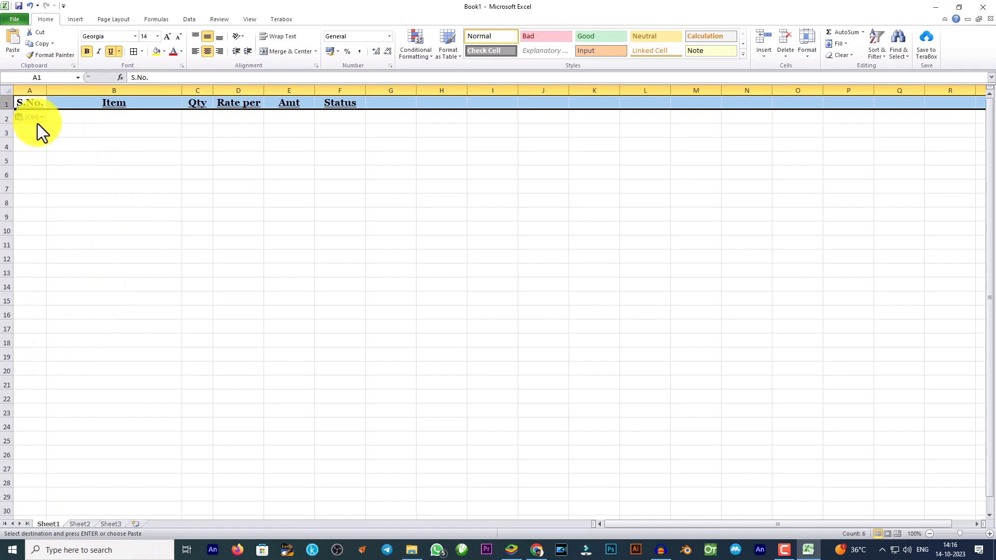
{"action": "left_click", "coordinate": [58, 121]}
Copy the item data in A2:D20 from Sheet2 and paste it into Sheet1 starting at cell A2.
{"action": "key", "text": "ctrl+Page_Down"}
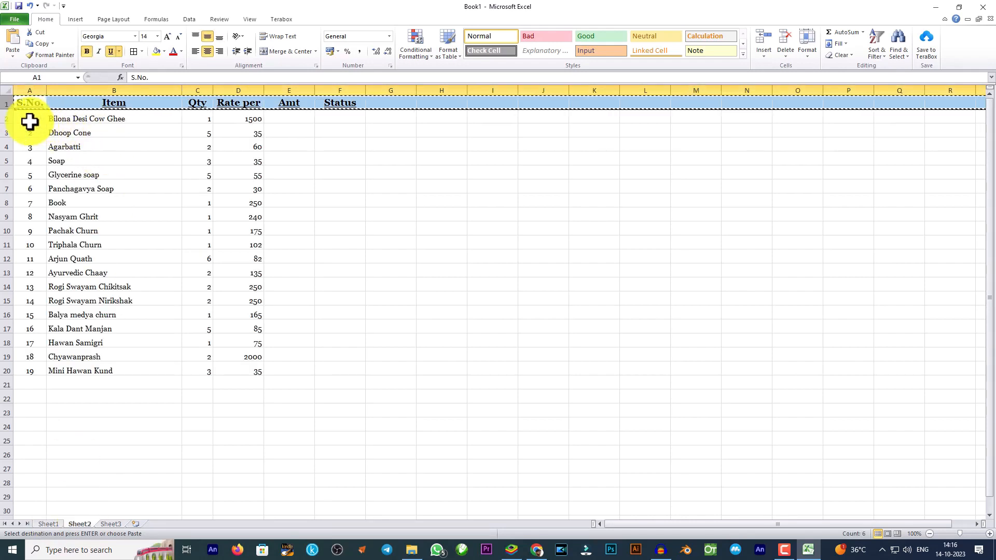
{"action": "left_click_drag", "start_coordinate": [22, 120], "coordinate": [240, 369]}
{"action": "key", "text": "ctrl+c"}
{"action": "key", "text": "alt+Tab"}
{"action": "key", "text": "alt+Tab"}
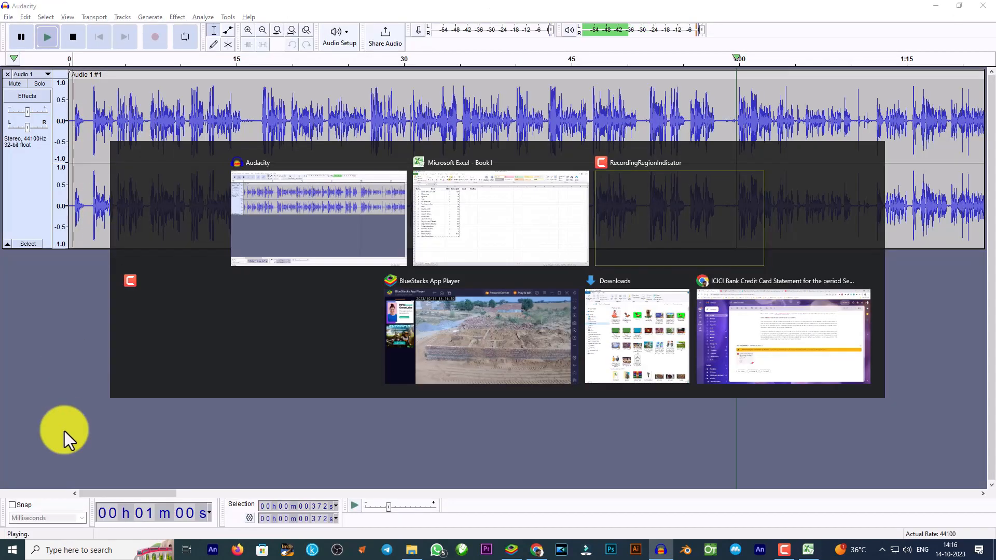
{"action": "left_click", "coordinate": [55, 523]}
{"action": "left_click", "coordinate": [34, 117]}
{"action": "key", "text": "ctrl+v"}
{"action": "left_click", "coordinate": [348, 246]}
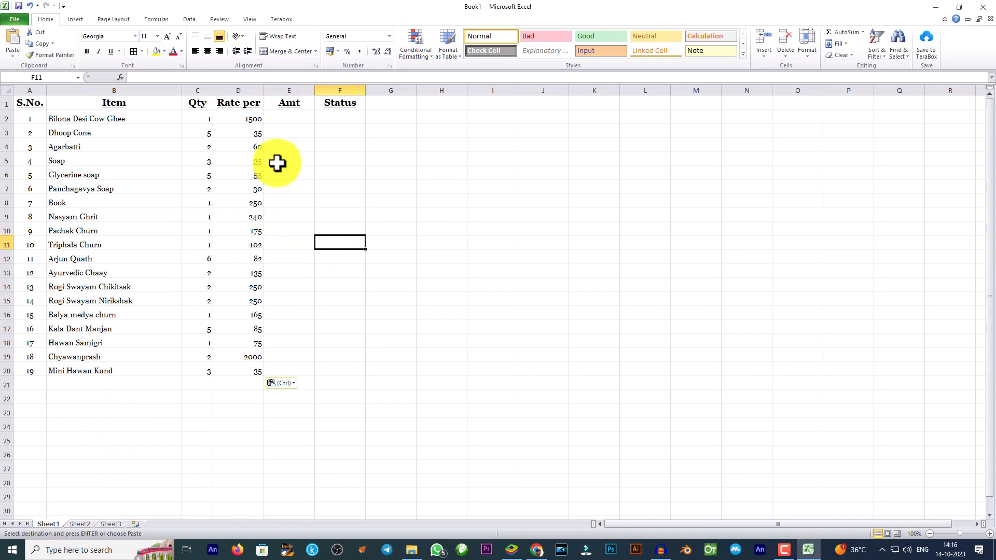
Enter the formula =C2*D2 in cell E2 to calculate the amount for the first item.
{"action": "left_click", "coordinate": [285, 117]}
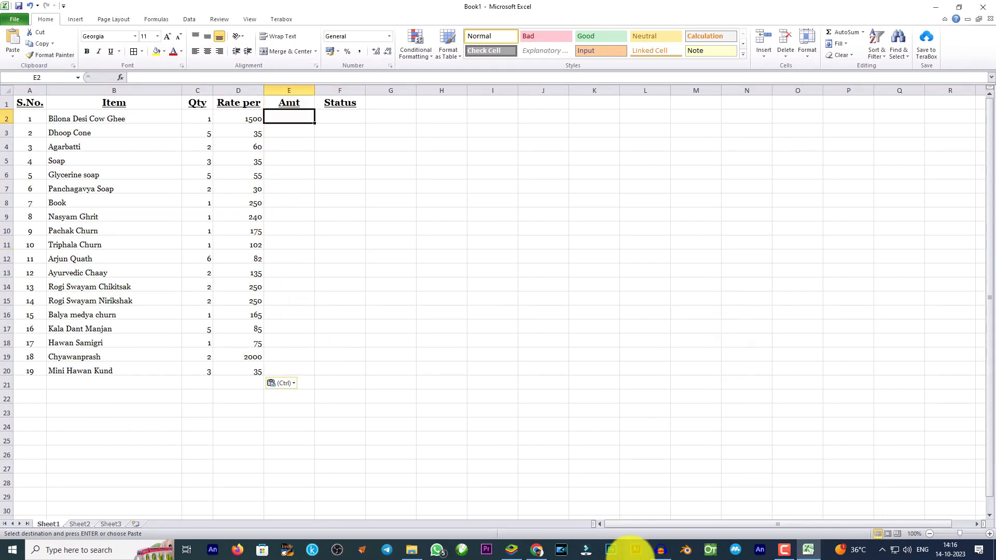
{"action": "left_click", "coordinate": [595, 37]}
{"action": "type", "text": "="}
{"action": "key", "text": "Left"}
{"action": "key", "text": "Left"}
{"action": "type", "text": "*"}
{"action": "key", "text": "Left"}
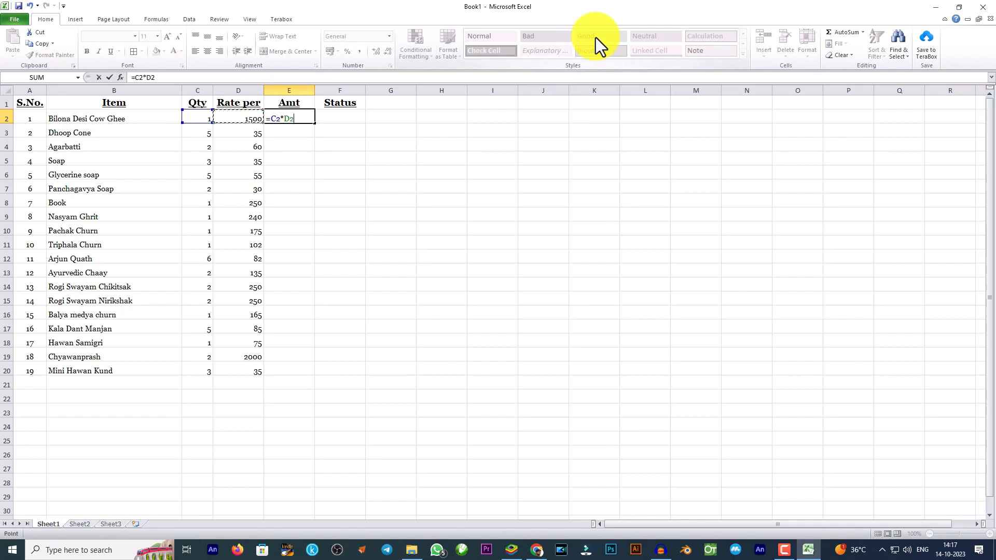
{"action": "key", "text": "Return"}
Fill the amount formula from E2 down to E20 for all remaining items.
{"action": "key", "text": "Left"}
{"action": "key", "text": "ctrl+Down"}
{"action": "key", "text": "Right"}
{"action": "key", "text": "ctrl+shift+Up"}
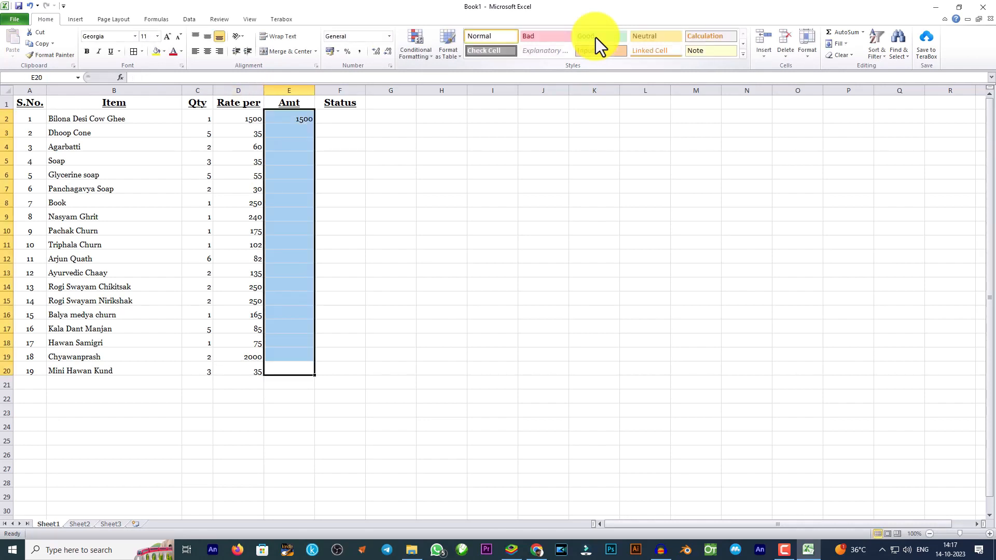
{"action": "key", "text": "ctrl+d"}
{"action": "key", "text": "Down"}
{"action": "key", "text": "Up"}
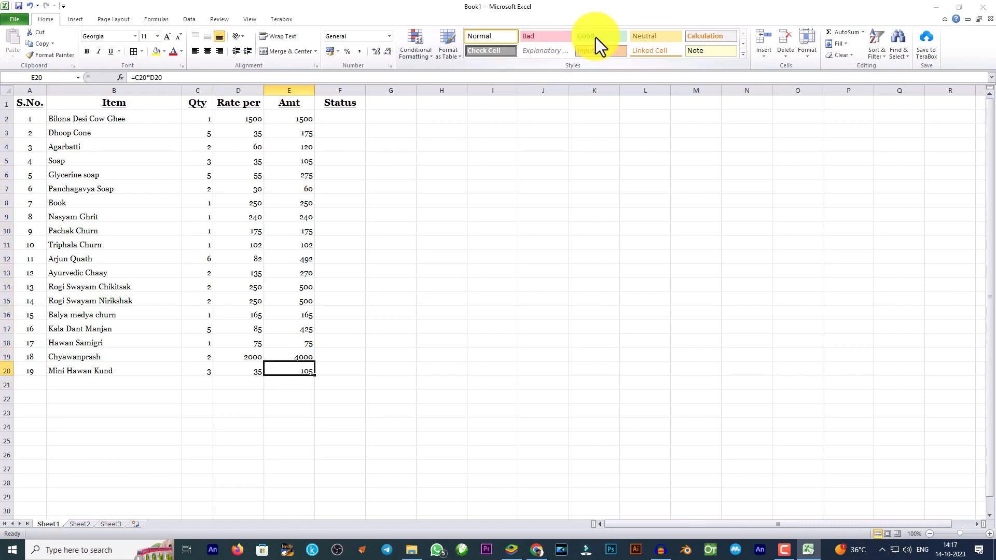
{"action": "key", "text": "ctrl+s"}
{"action": "key", "text": "Escape"}
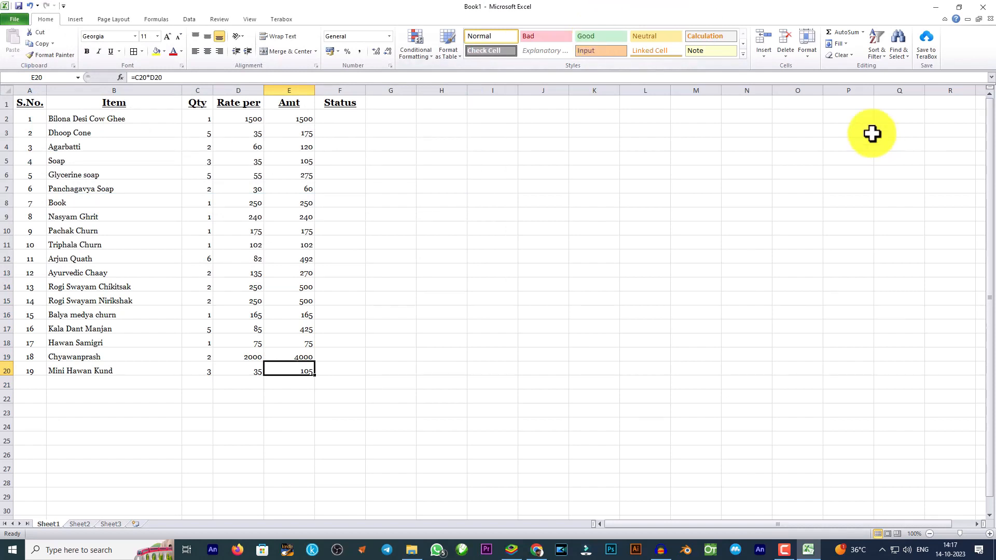
Apply borders to every cell of the table range A1:F21.
{"action": "left_click", "coordinate": [24, 103]}
{"action": "left_click_drag", "start_coordinate": [24, 103], "coordinate": [351, 381]}
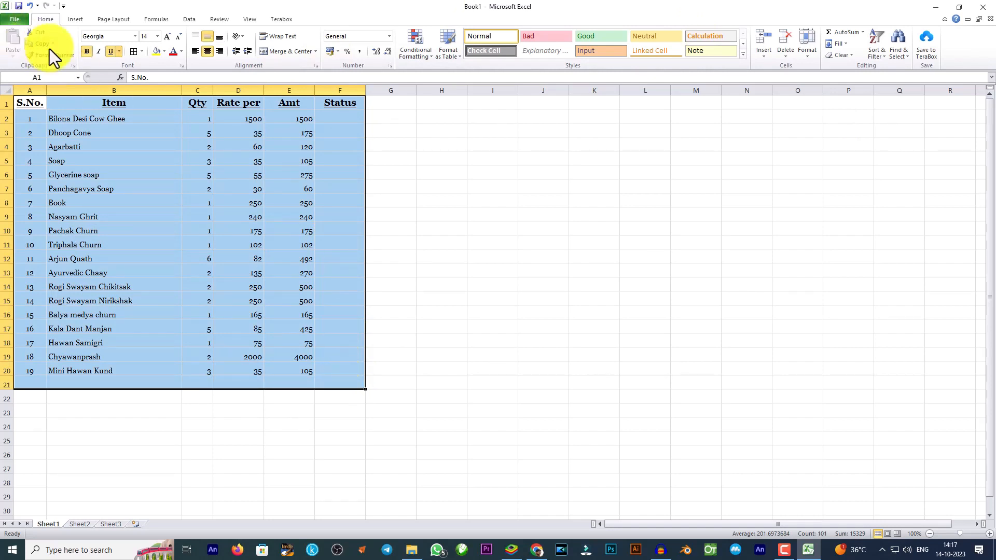
{"action": "left_click", "coordinate": [133, 52]}
{"action": "left_click", "coordinate": [493, 255]}
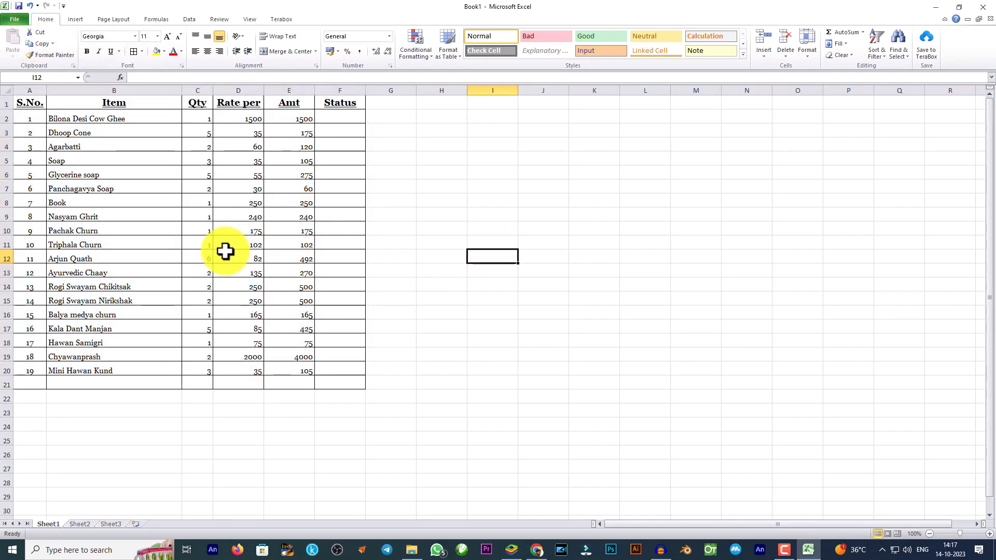
Save the workbook as prac.xlsx.
{"action": "key", "text": "ctrl+s"}
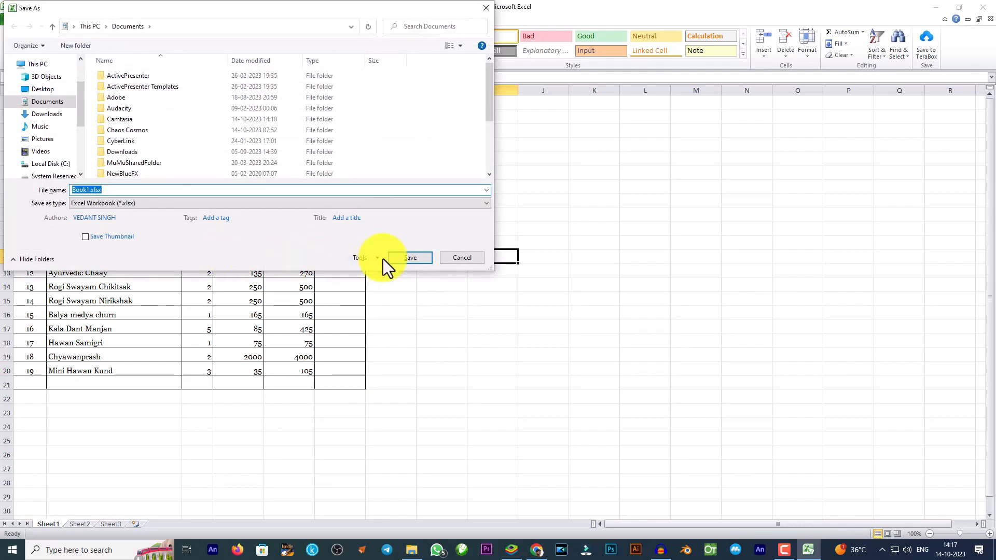
{"action": "left_click", "coordinate": [459, 259]}
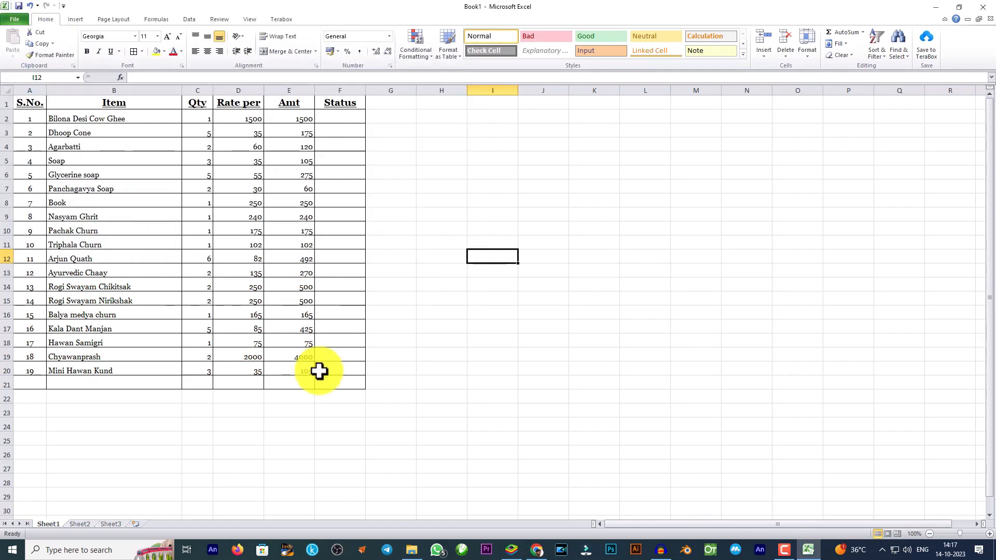
{"action": "key", "text": "ctrl+s"}
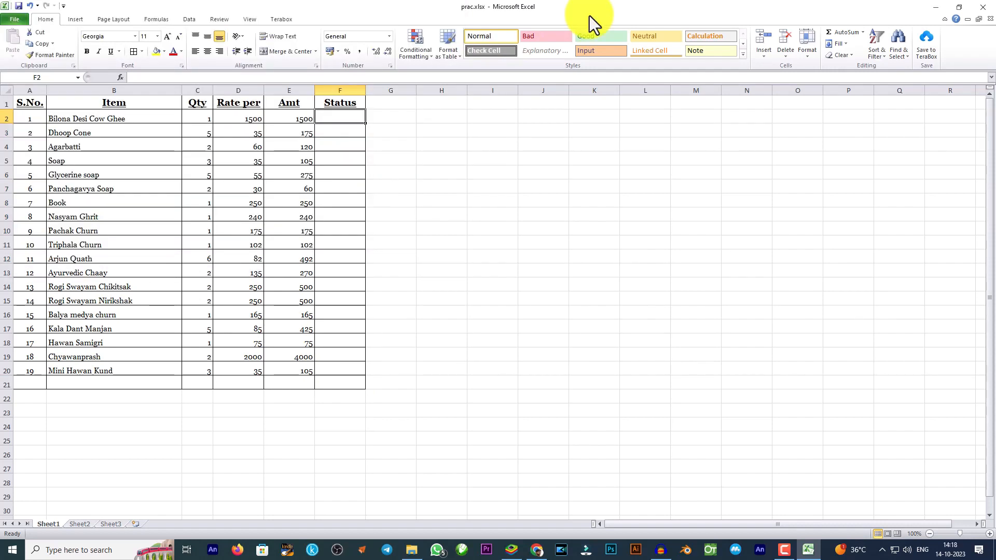
Enter the statuses Paid, Unpaid and Partial paid in cells F2, F3 and F4 of the Status column.
{"action": "type", "text": "Paid"}
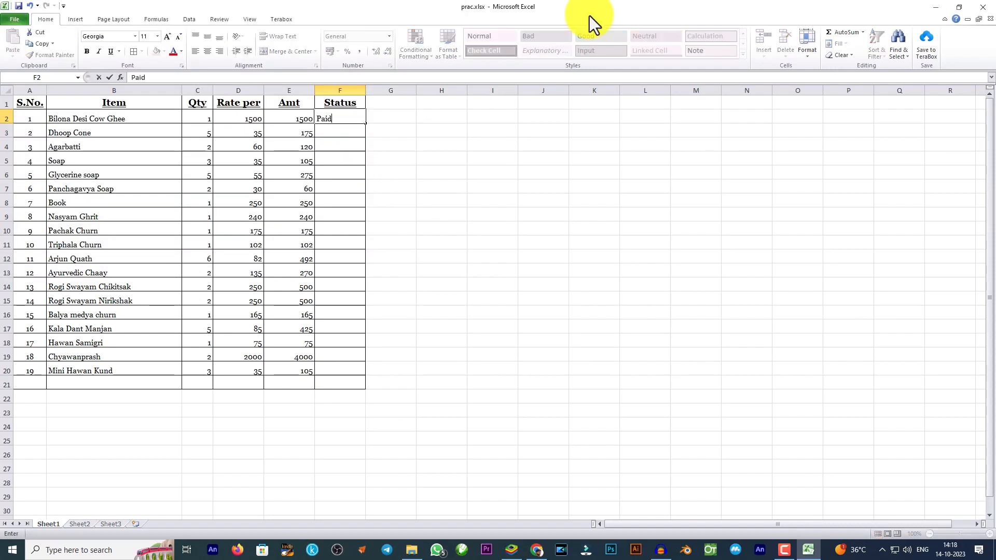
{"action": "key", "text": "Return"}
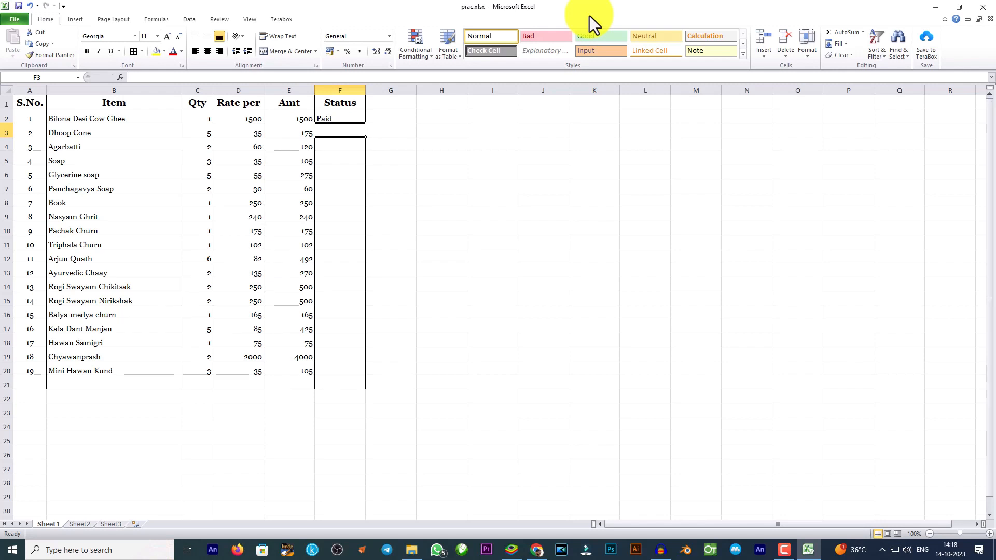
{"action": "type", "text": "Unpaid"}
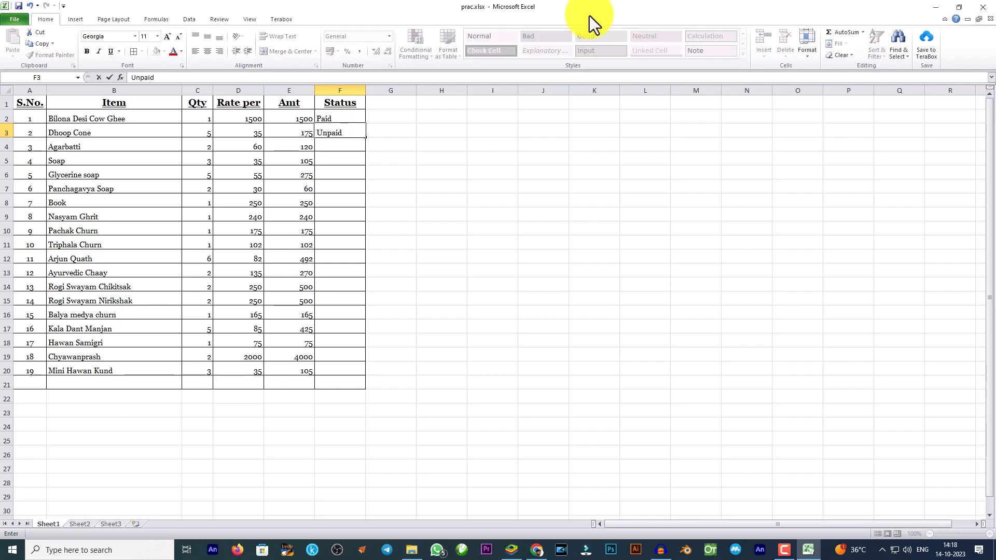
{"action": "key", "text": "Return"}
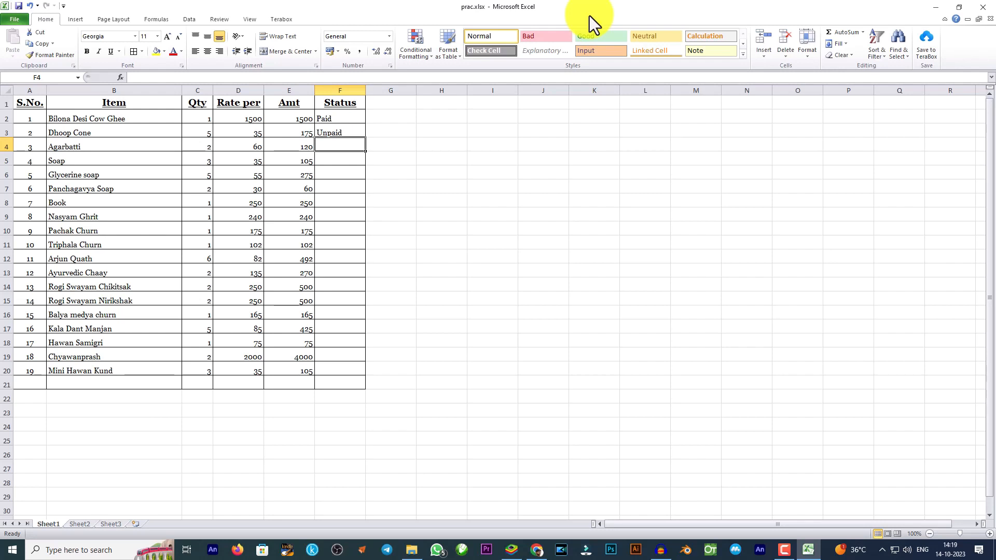
{"action": "type", "text": "Partial paid"}
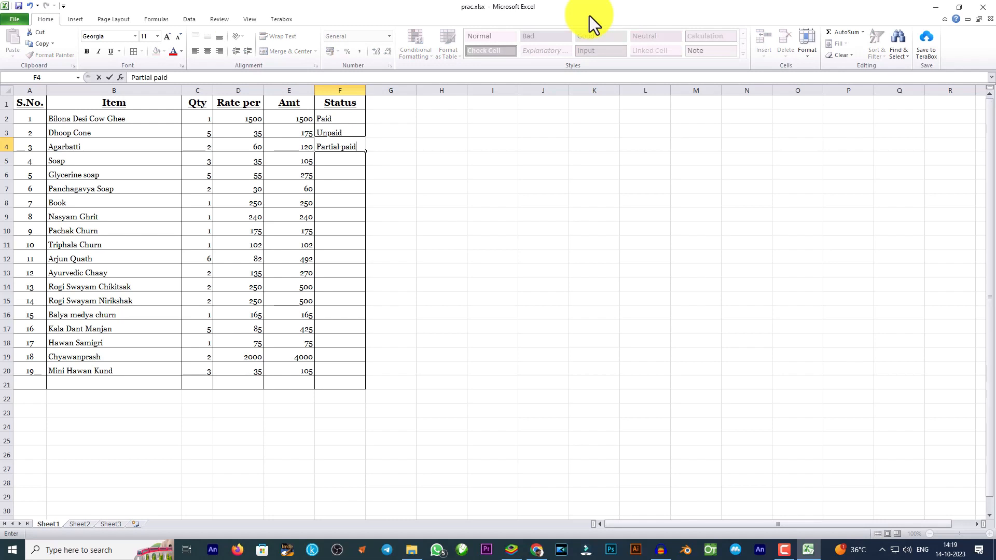
{"action": "key", "text": "Return"}
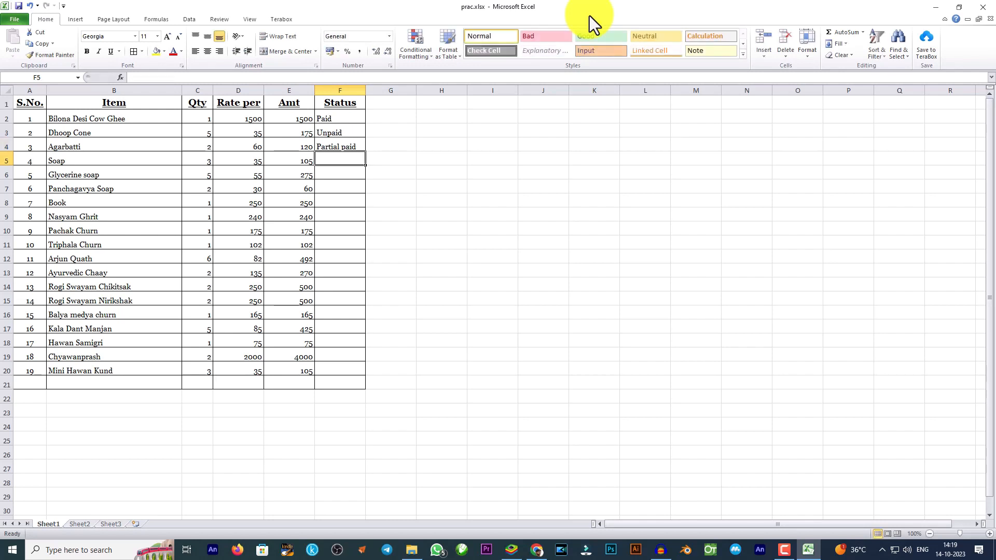
{"action": "key", "text": "Down"}
{"action": "key", "text": "Up"}
{"action": "key", "text": "Up"}
{"action": "key", "text": "Up"}
{"action": "key", "text": "Up"}
{"action": "key", "text": "Down"}
{"action": "key", "text": "Down"}
{"action": "key", "text": "Down"}
{"action": "key", "text": "Up"}
{"action": "key", "text": "Down"}
{"action": "key", "text": "Up"}
{"action": "key", "text": "Up"}
{"action": "key", "text": "Up"}
{"action": "key", "text": "Down"}
{"action": "key", "text": "Down"}
{"action": "key", "text": "Down"}
Enter the statuses Discounted and Onlne Paid in cells F5 and F6.
{"action": "type", "text": "D"}
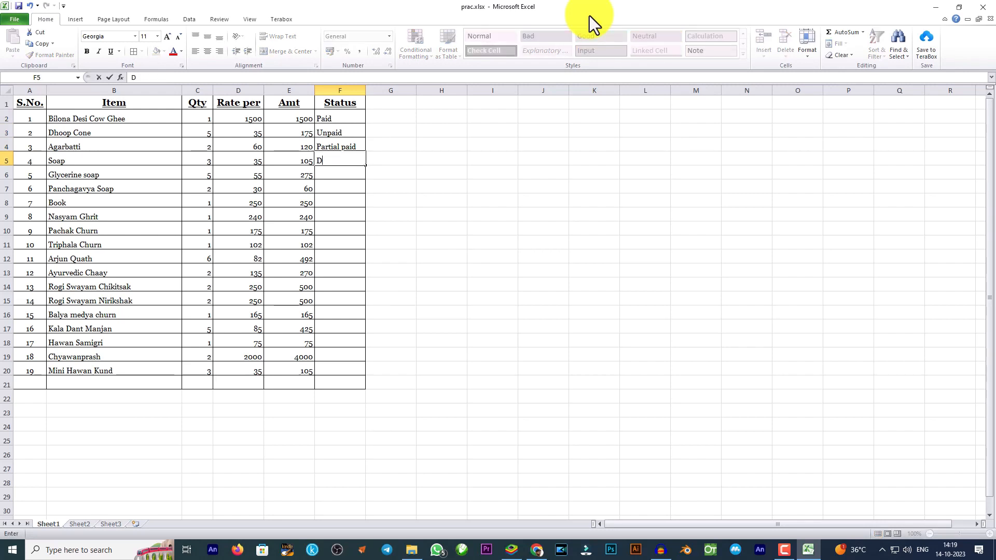
{"action": "type", "text": "iscounted"}
{"action": "key", "text": "Return"}
{"action": "type", "text": "Onlne Paid"}
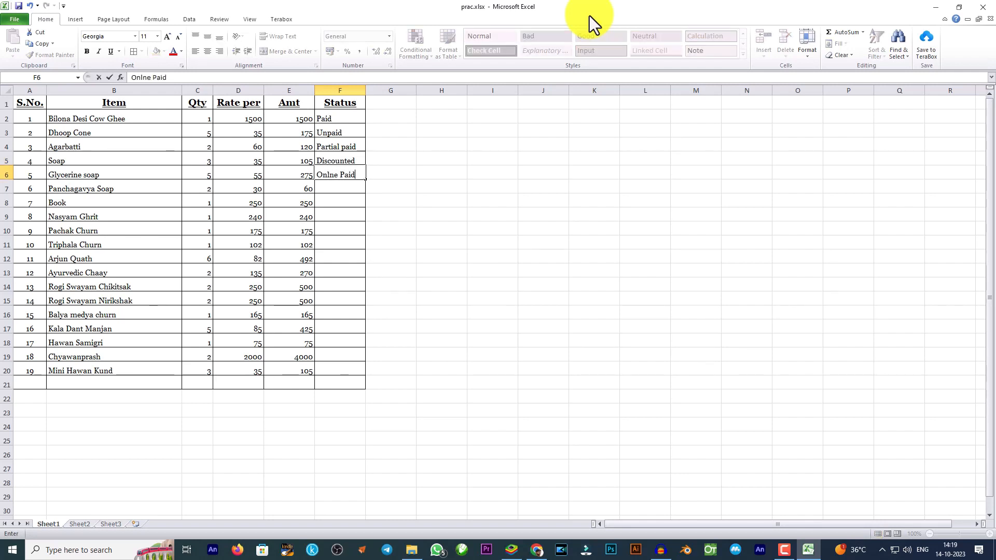
{"action": "key", "text": "Return"}
Copy the five statuses from F2:F6 and paste them into Q2:Q6, away from the table.
{"action": "key", "text": "Up"}
{"action": "key", "text": "Up"}
{"action": "key", "text": "Up"}
{"action": "key", "text": "Up"}
{"action": "key", "text": "Up"}
{"action": "key", "text": "shift+Down"}
{"action": "key", "text": "shift+Down"}
{"action": "key", "text": "shift+Down"}
{"action": "key", "text": "shift+Down"}
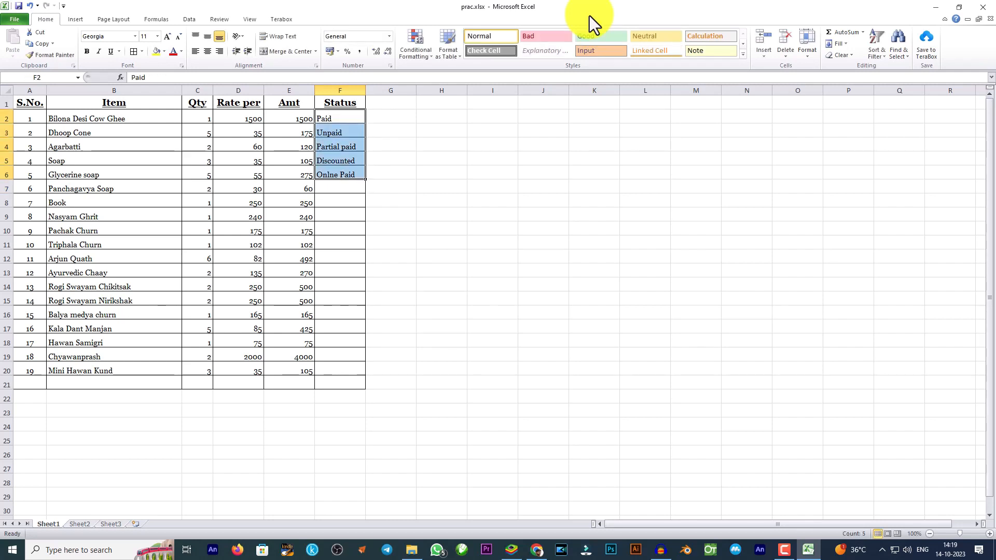
{"action": "key", "text": "ctrl+c"}
{"action": "key", "text": "Right"}
{"action": "key", "text": "Right"}
{"action": "key", "text": "Right"}
{"action": "key", "text": "Right"}
{"action": "key", "text": "Right"}
{"action": "key", "text": "Right"}
{"action": "key", "text": "Right"}
{"action": "key", "text": "Right"}
{"action": "key", "text": "Right"}
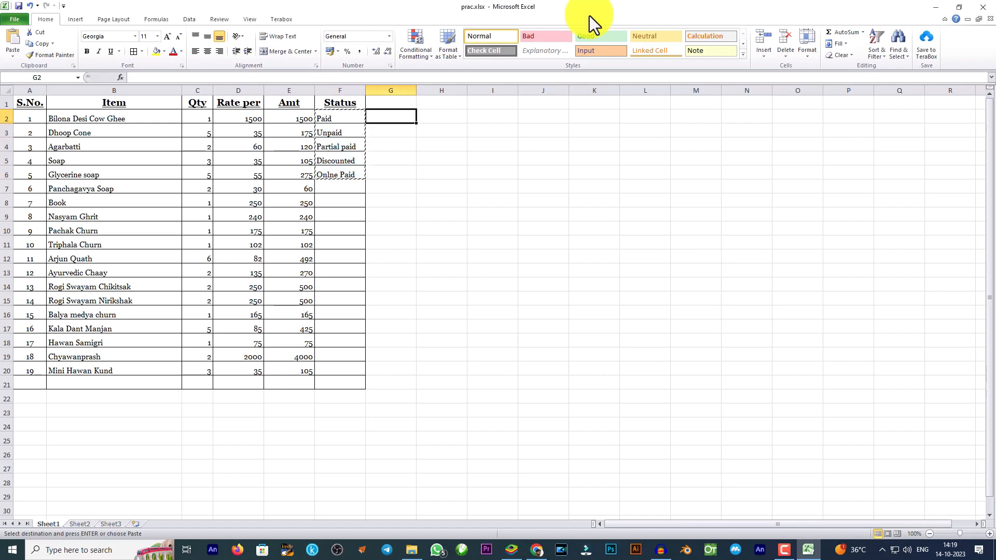
{"action": "key", "text": "Right"}
{"action": "key", "text": "Right"}
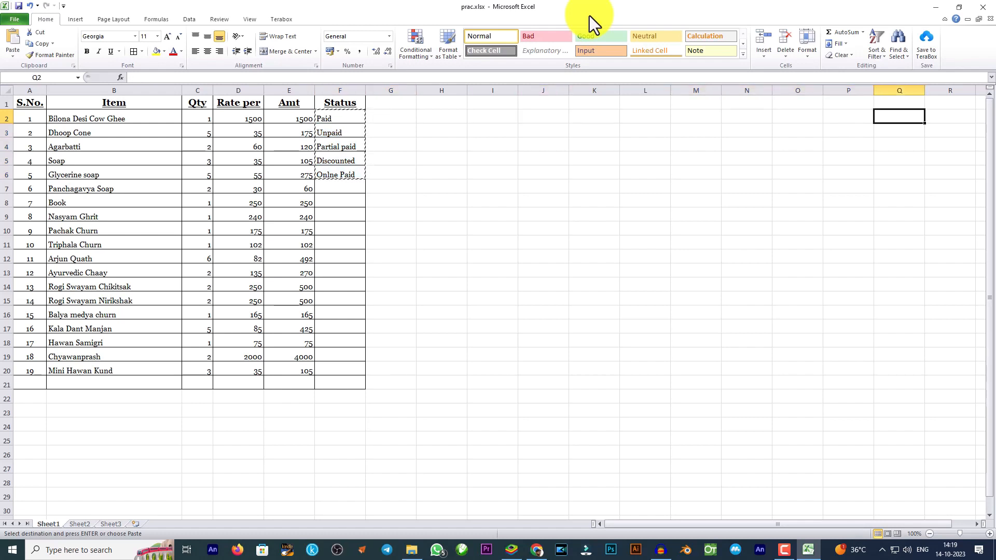
{"action": "key", "text": "Left"}
{"action": "key", "text": "Left"}
{"action": "key", "text": "Left"}
{"action": "key", "text": "Left"}
{"action": "key", "text": "Left"}
{"action": "key", "text": "Left"}
{"action": "key", "text": "Left"}
{"action": "key", "text": "Left"}
{"action": "key", "text": "Left"}
{"action": "key", "text": "Left"}
{"action": "key", "text": "Left"}
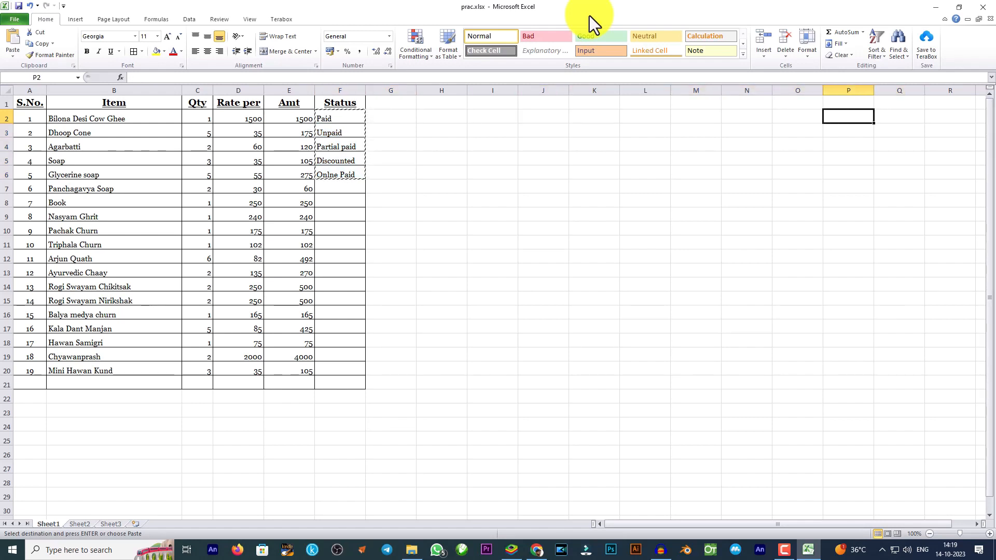
{"action": "key", "text": "Right"}
{"action": "key", "text": "Right"}
{"action": "key", "text": "Right"}
{"action": "key", "text": "Right"}
{"action": "key", "text": "Right"}
{"action": "key", "text": "Right"}
{"action": "key", "text": "Right"}
{"action": "key", "text": "Right"}
{"action": "key", "text": "Right"}
{"action": "key", "text": "Right"}
{"action": "key", "text": "Right"}
{"action": "key", "text": "Right"}
{"action": "key", "text": "Left"}
{"action": "key", "text": "ctrl+v"}
Clear the five status entries from F2:F6 in the Status column.
{"action": "key", "text": "Left"}
{"action": "key", "text": "Left"}
{"action": "key", "text": "Left"}
{"action": "key", "text": "Left"}
{"action": "key", "text": "Left"}
{"action": "key", "text": "Left"}
{"action": "key", "text": "Left"}
{"action": "key", "text": "Left"}
{"action": "key", "text": "Left"}
{"action": "key", "text": "Left"}
{"action": "key", "text": "Left"}
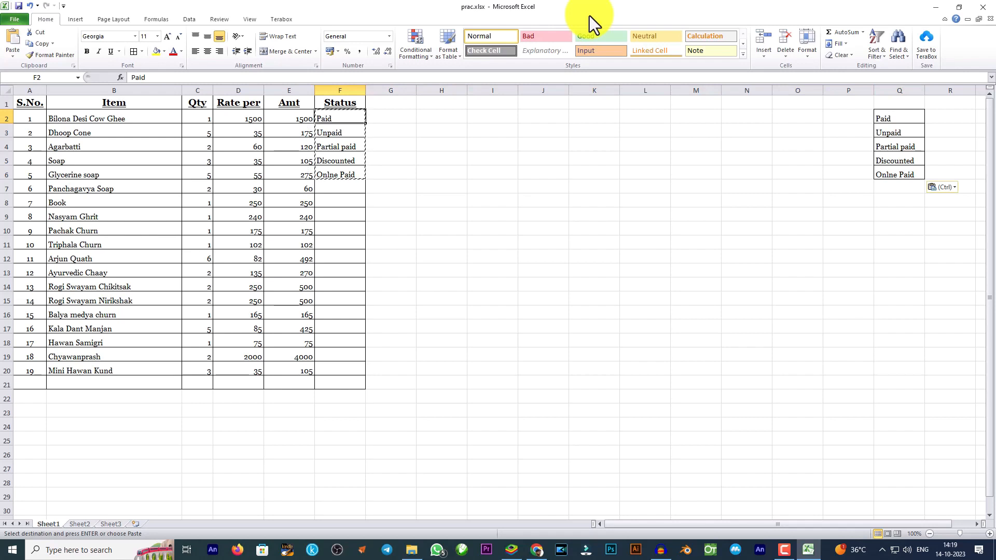
{"action": "key", "text": "shift+Down"}
{"action": "key", "text": "shift+Down"}
{"action": "key", "text": "shift+Down"}
{"action": "key", "text": "shift+Down"}
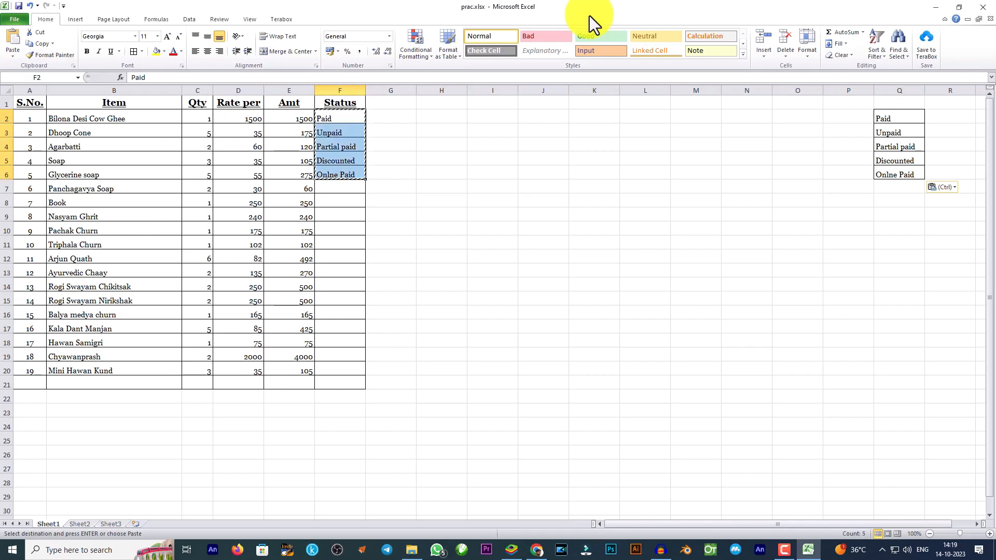
{"action": "key", "text": "Delete"}
Move the pasted status list from Q2:Q6 one column over to R2:R6.
{"action": "key", "text": "Down"}
{"action": "key", "text": "Up"}
{"action": "key", "text": "Right"}
{"action": "key", "text": "Right"}
{"action": "key", "text": "Right"}
{"action": "key", "text": "Right"}
{"action": "key", "text": "Right"}
{"action": "key", "text": "Right"}
{"action": "key", "text": "Right"}
{"action": "key", "text": "Right"}
{"action": "key", "text": "Right"}
{"action": "key", "text": "Right"}
{"action": "key", "text": "Right"}
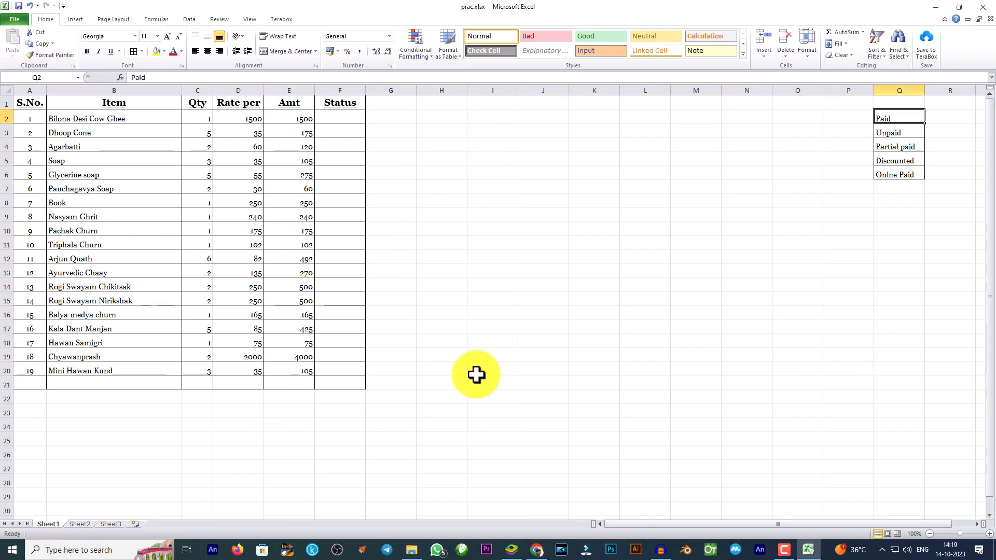
{"action": "mouse_move", "coordinate": [911, 118]}
{"action": "left_mouse_down"}
{"action": "mouse_move", "coordinate": [913, 188]}
{"action": "mouse_move", "coordinate": [976, 162]}
{"action": "left_mouse_up"}
{"action": "left_click", "coordinate": [861, 311]}
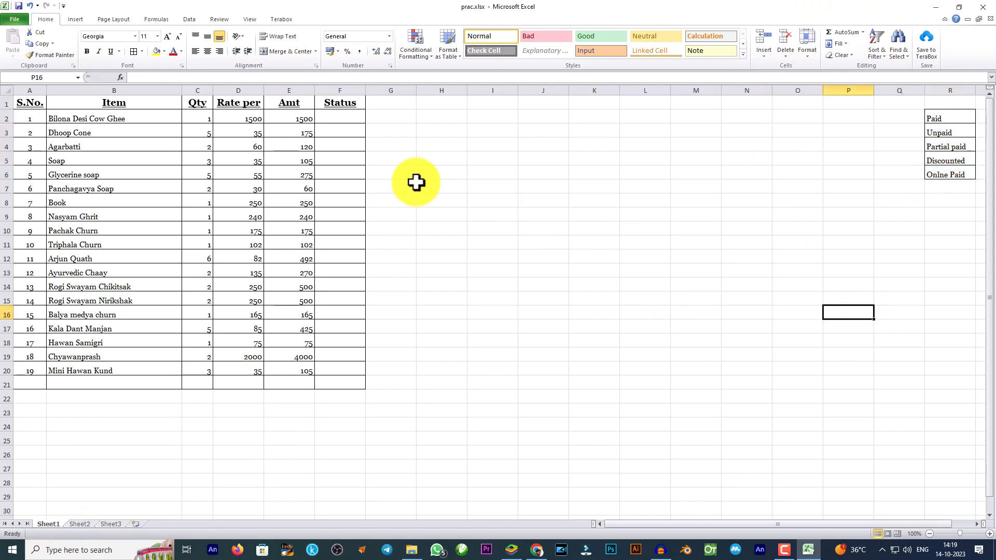
Start a data validation rule for the Status cells F2:F21 that allows values from a List.
{"action": "left_click_drag", "start_coordinate": [355, 117], "coordinate": [325, 387]}
{"action": "left_click", "coordinate": [550, 297]}
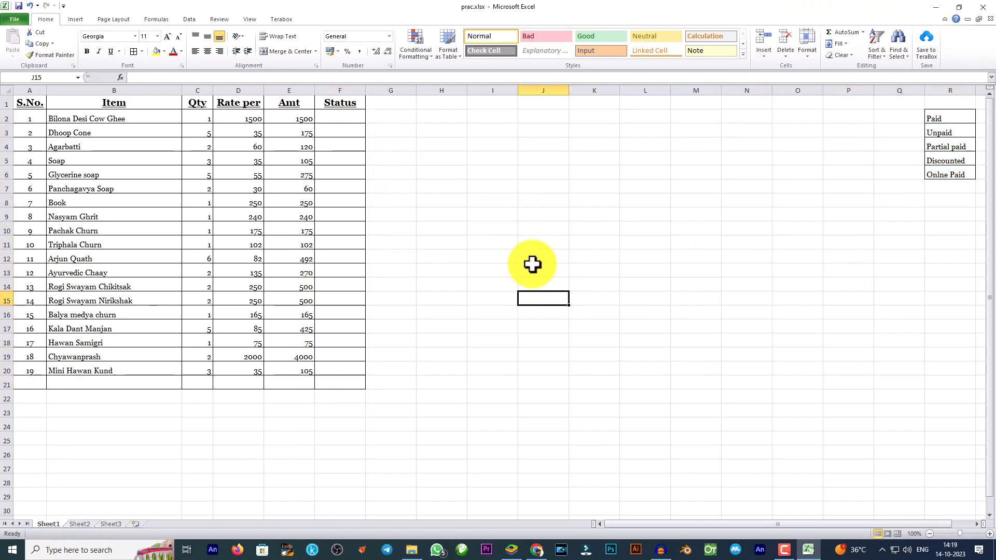
{"action": "left_click_drag", "start_coordinate": [351, 116], "coordinate": [351, 134]}
{"action": "left_click_drag", "start_coordinate": [354, 208], "coordinate": [346, 378]}
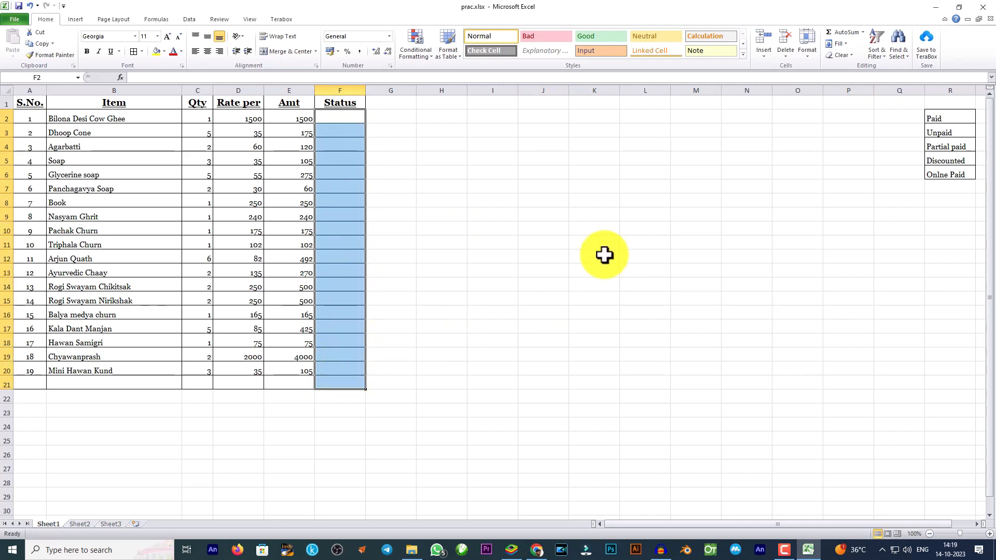
{"action": "key", "text": "alt+a"}
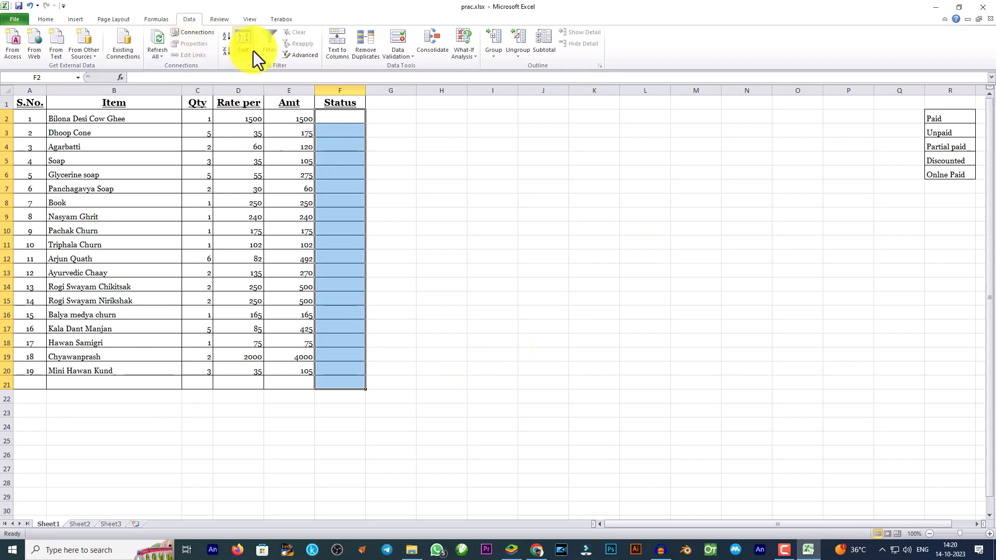
{"action": "left_click", "coordinate": [403, 58]}
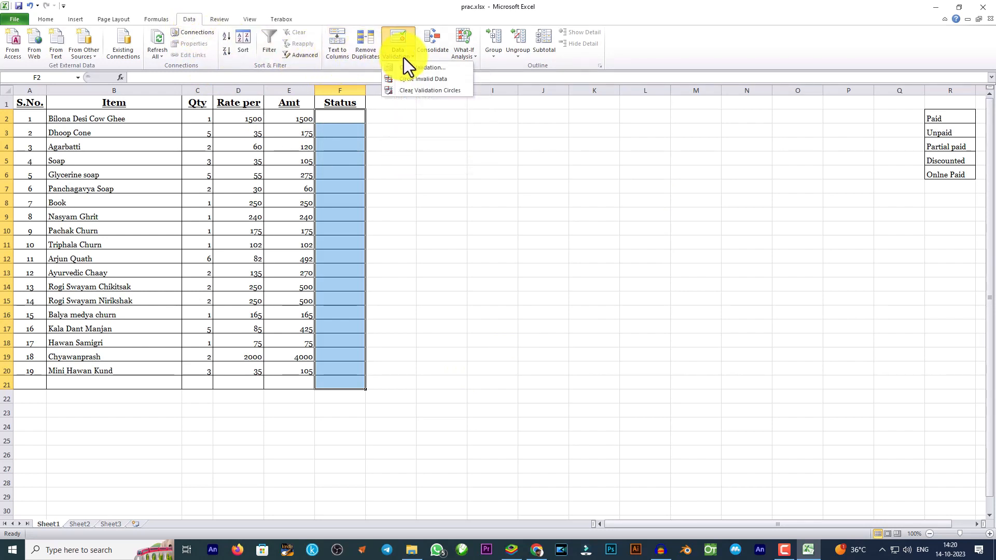
{"action": "left_click", "coordinate": [427, 68]}
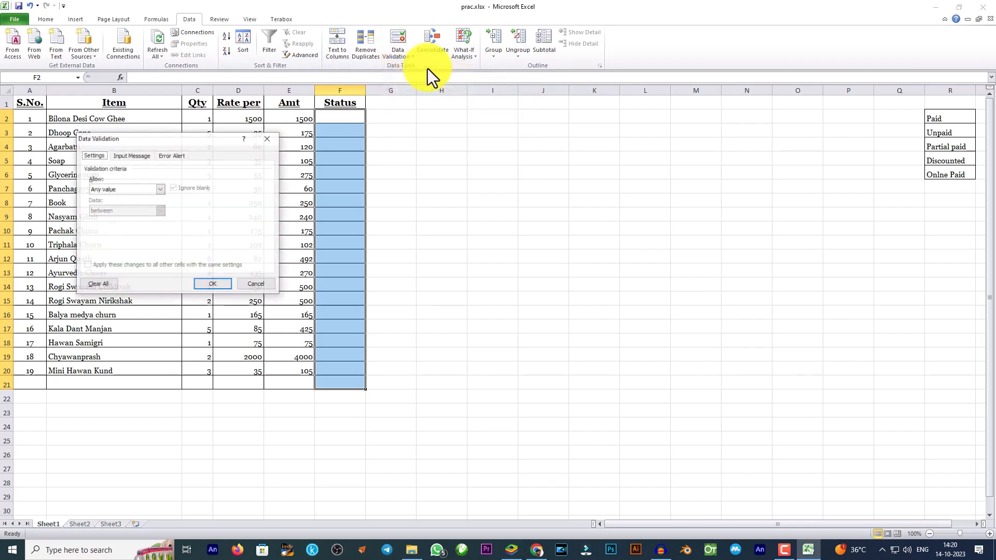
{"action": "left_click_drag", "start_coordinate": [197, 141], "coordinate": [202, 159]}
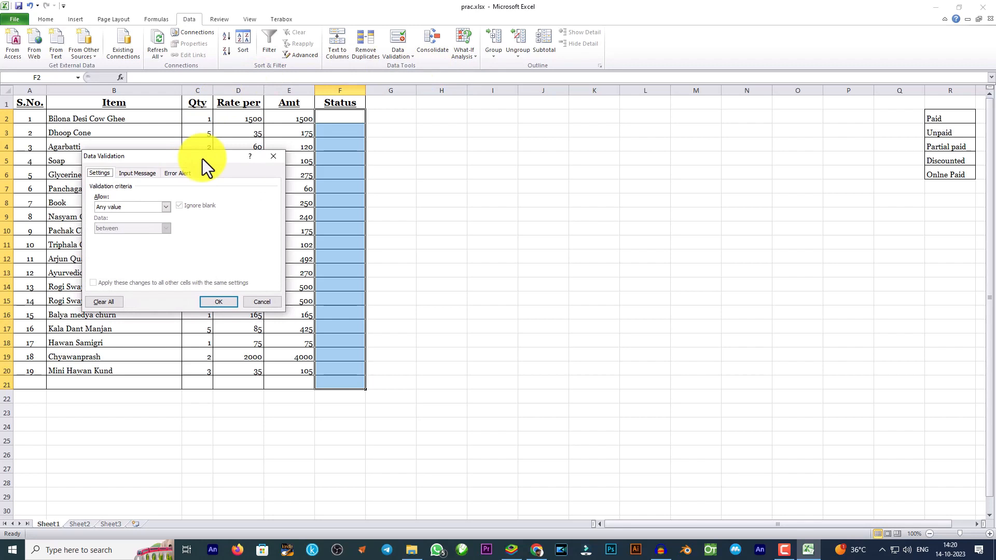
{"action": "left_click_drag", "start_coordinate": [202, 159], "coordinate": [194, 144]}
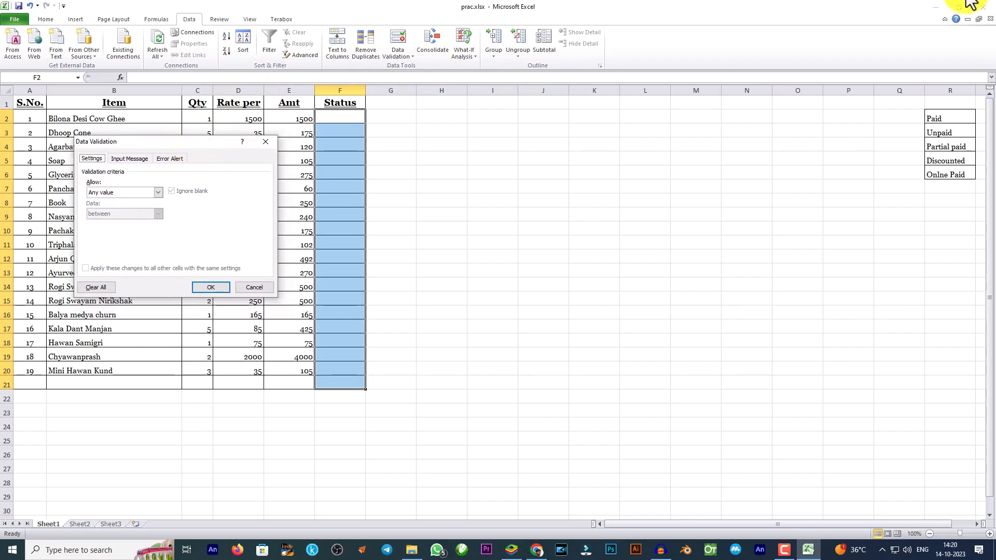
{"action": "left_click", "coordinate": [117, 194]}
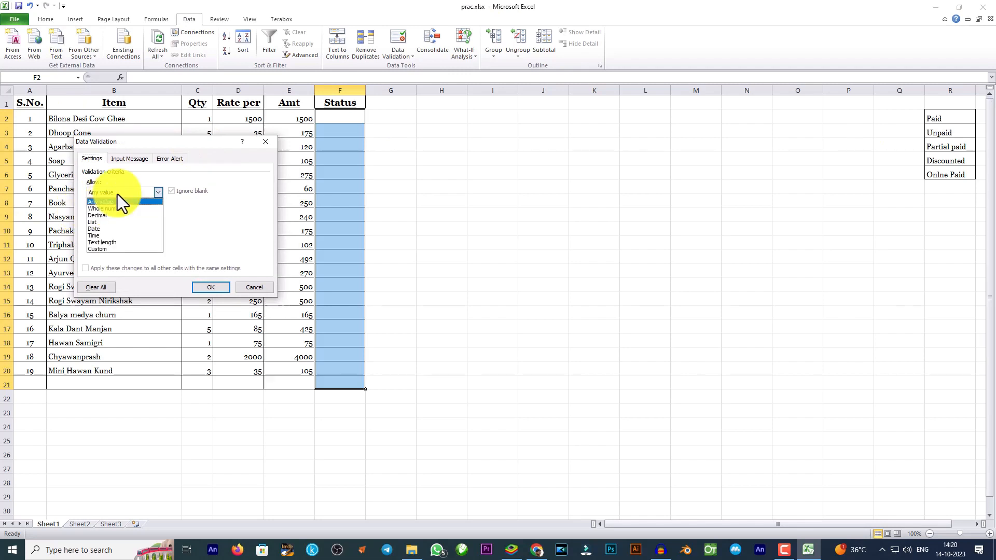
{"action": "left_click", "coordinate": [99, 223]}
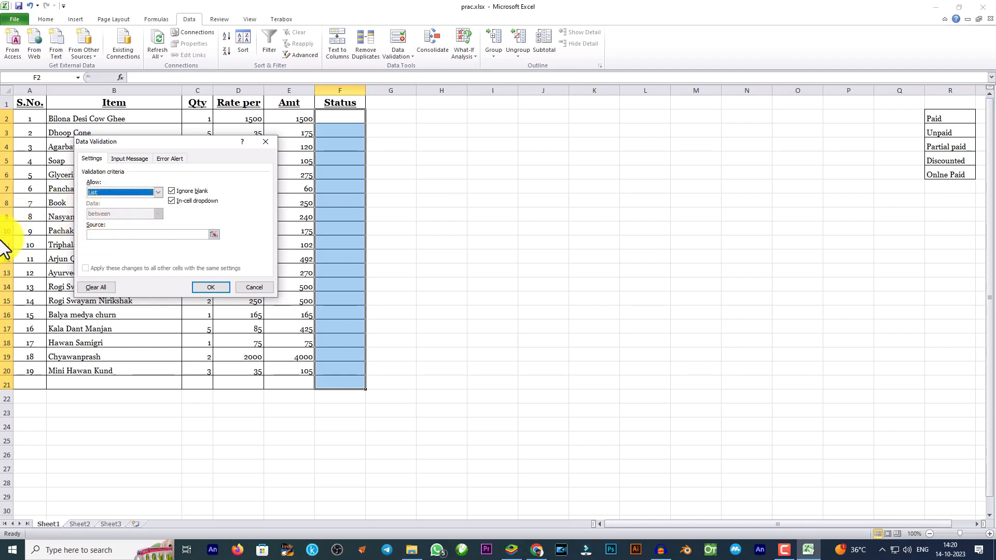
Set the validation list's source to =$R$2:$R$6 and apply the rule.
{"action": "left_click", "coordinate": [110, 235]}
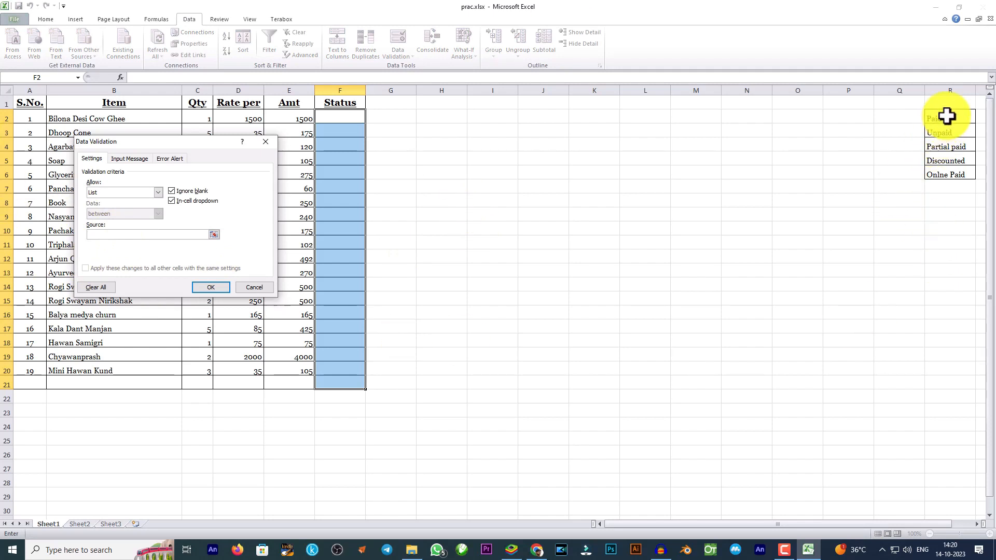
{"action": "left_click_drag", "start_coordinate": [946, 117], "coordinate": [949, 170]}
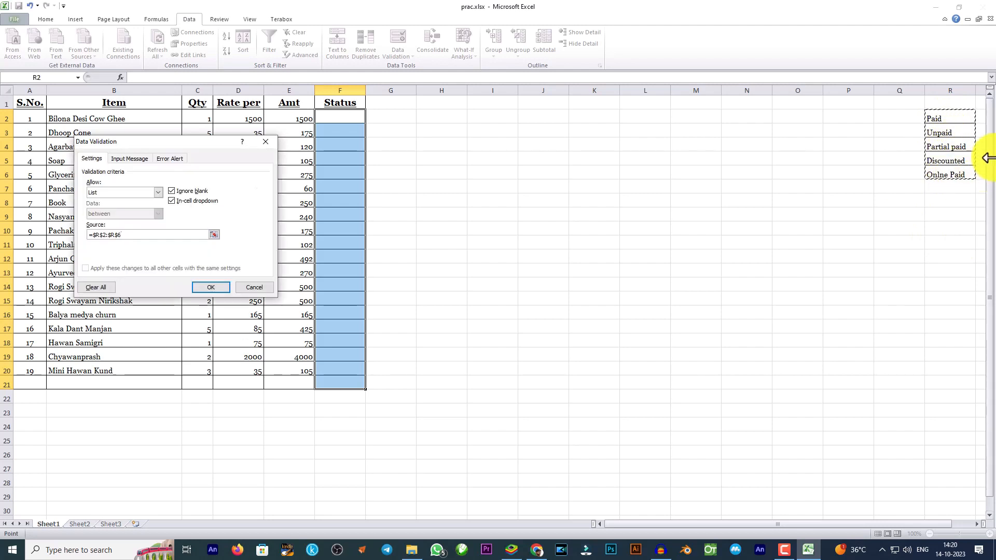
{"action": "double_click", "coordinate": [99, 236]}
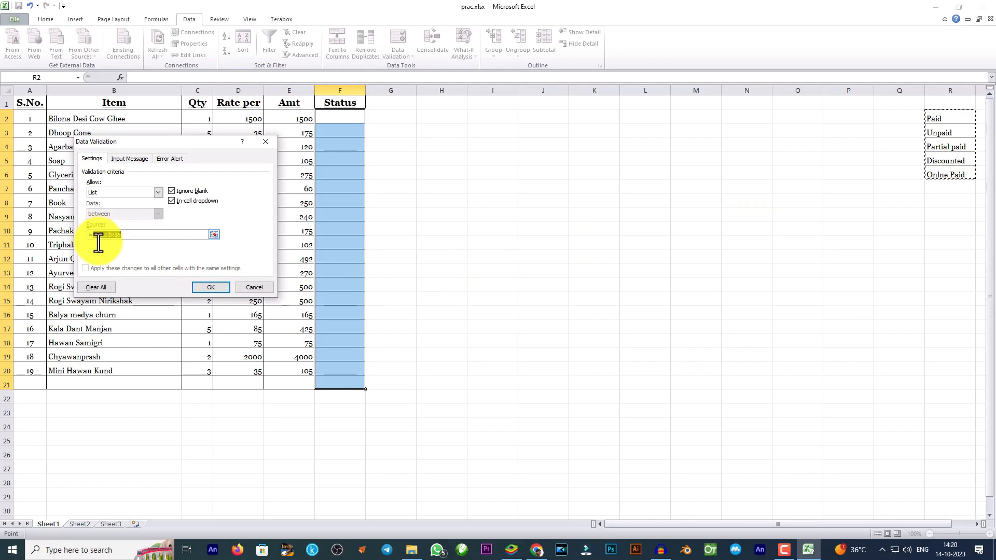
{"action": "left_click_drag", "start_coordinate": [98, 236], "coordinate": [109, 236]}
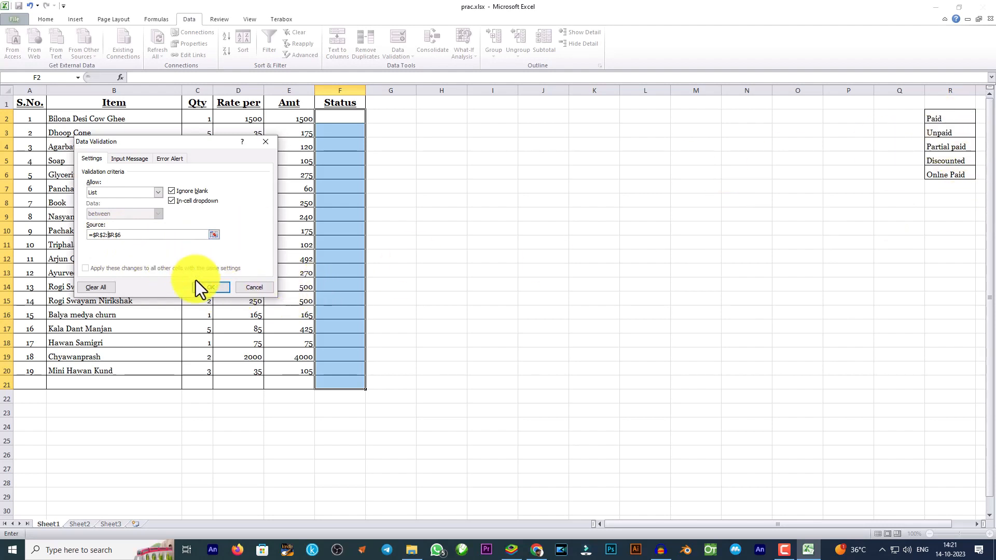
{"action": "left_click", "coordinate": [210, 288]}
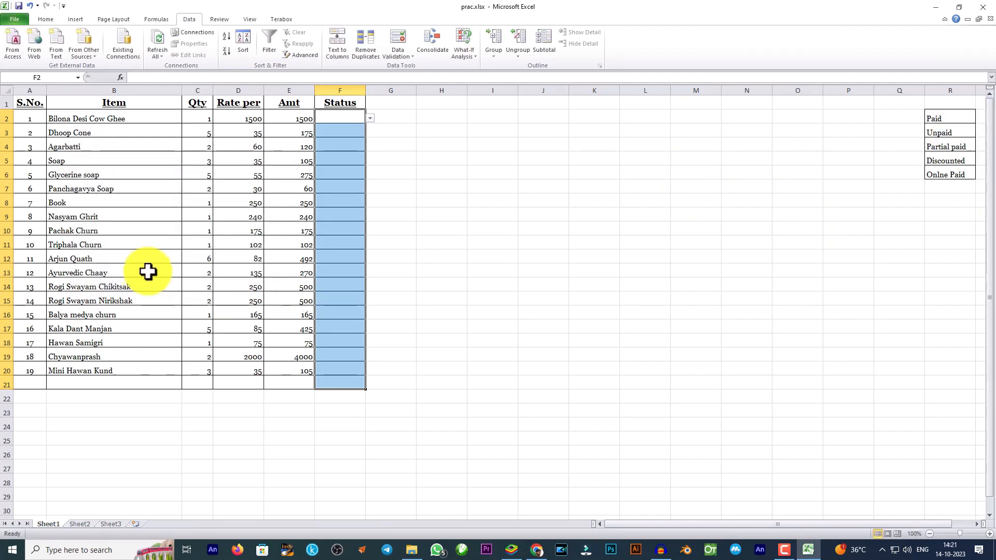
Set the status of Bilona Desi Cow Ghee in F2 to Paid from the cell's validation list.
{"action": "left_click", "coordinate": [389, 186]}
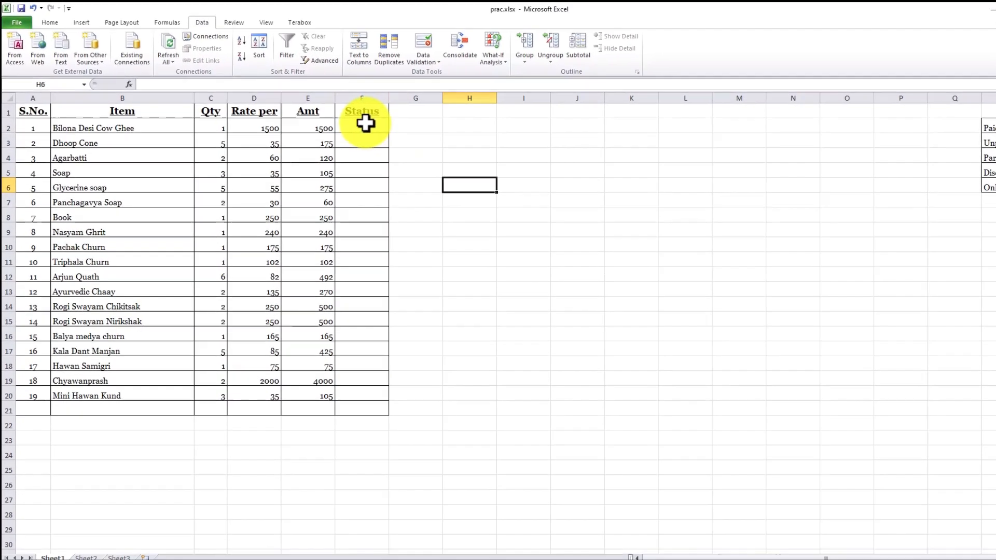
{"action": "left_click", "coordinate": [354, 119]}
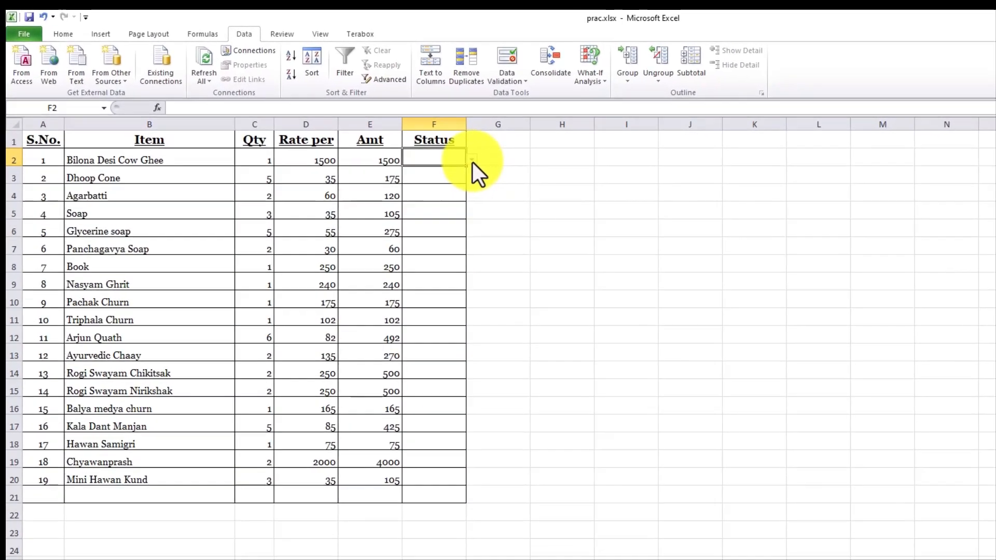
{"action": "left_click", "coordinate": [433, 146]}
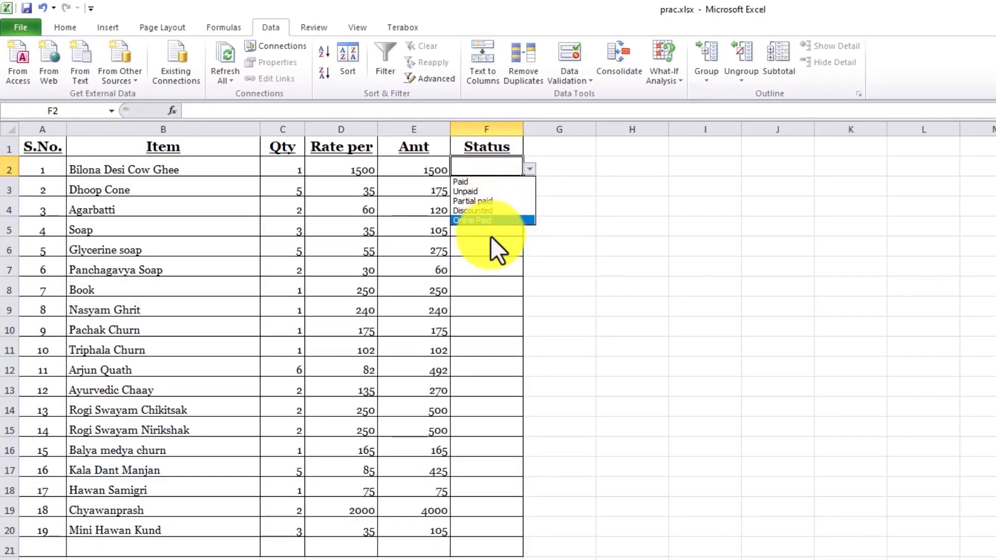
{"action": "left_click", "coordinate": [490, 237]}
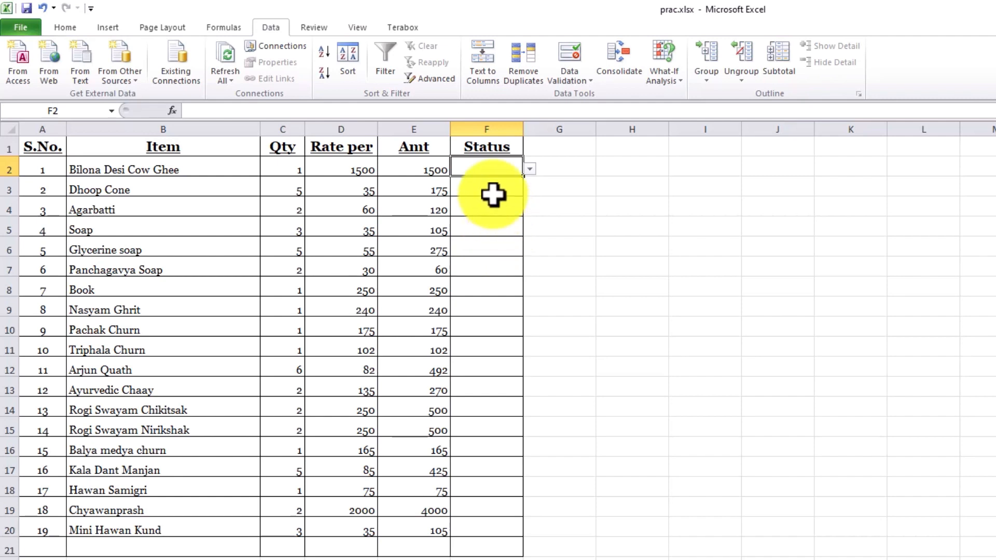
{"action": "left_click", "coordinate": [524, 166]}
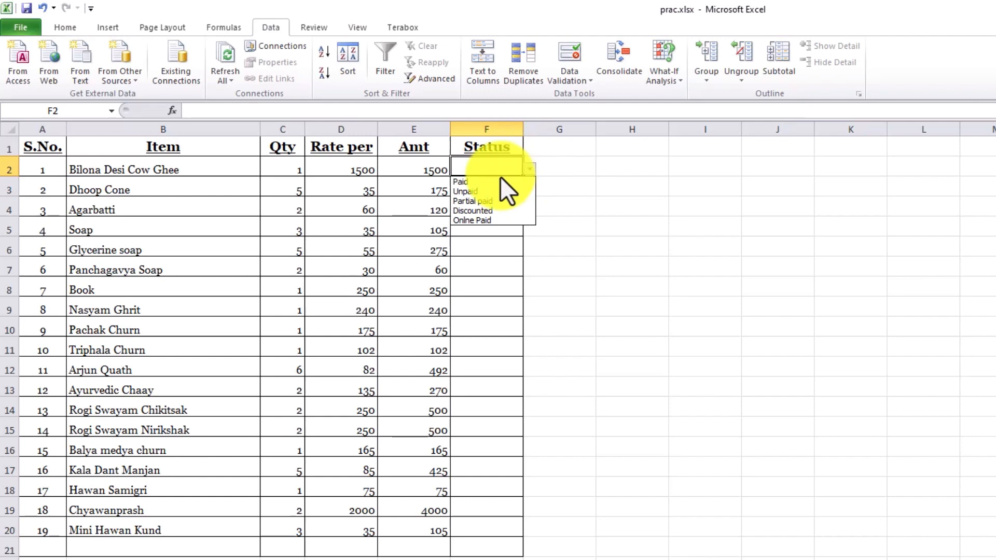
{"action": "left_click", "coordinate": [468, 183]}
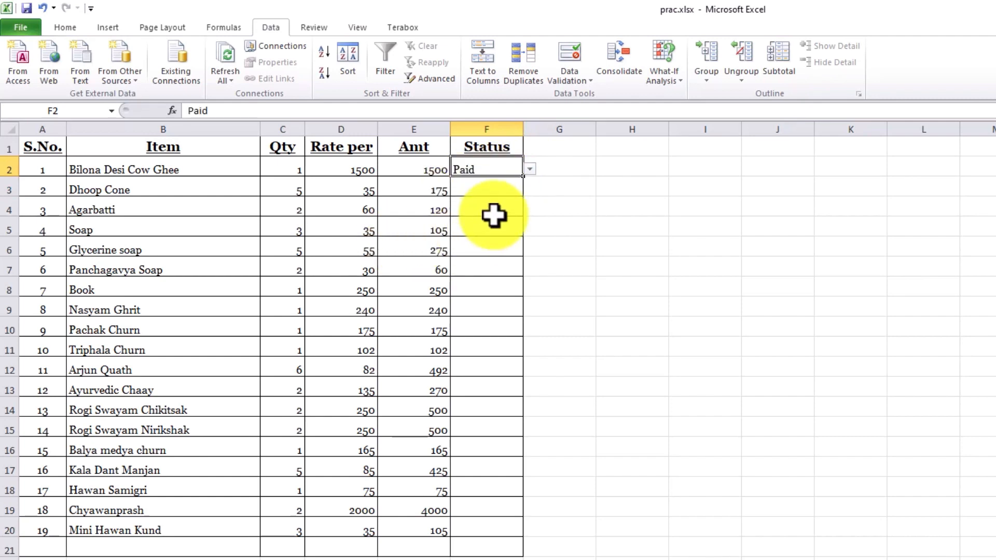
Set the Dhoop Cone status in F3 to Unpaid and the Soap status in F5 to Paid.
{"action": "left_click", "coordinate": [496, 186]}
{"action": "left_click", "coordinate": [528, 190]}
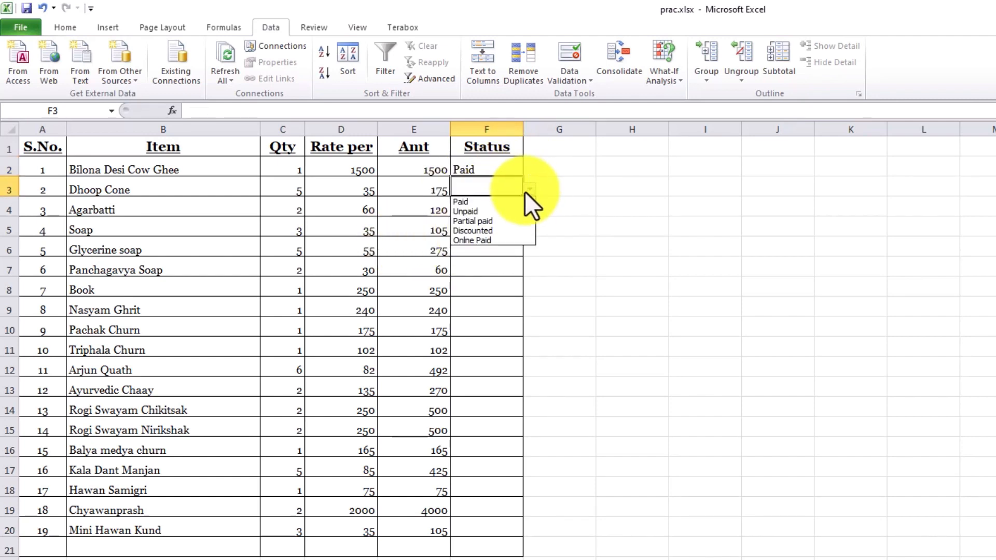
{"action": "left_click", "coordinate": [495, 209]}
{"action": "left_click", "coordinate": [501, 228]}
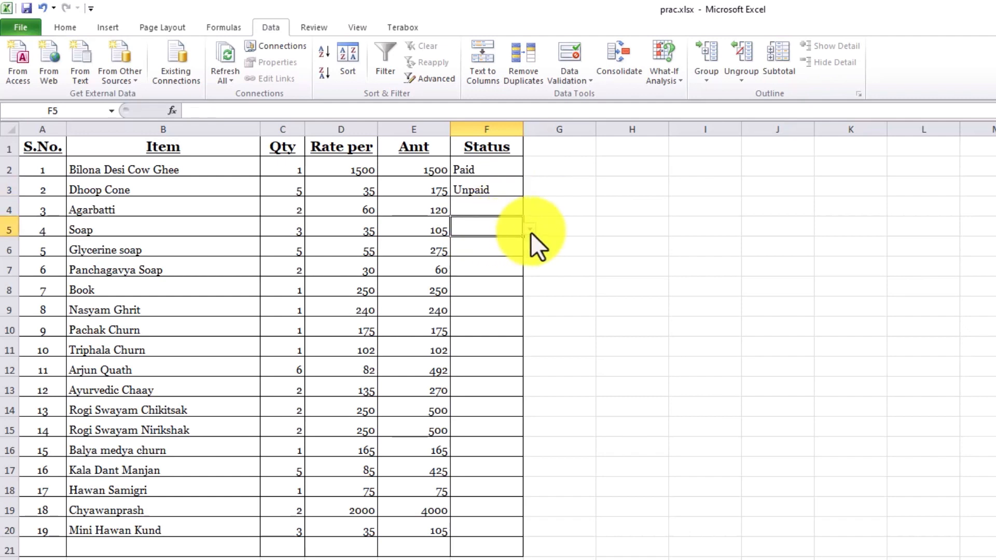
{"action": "left_click", "coordinate": [528, 229]}
{"action": "left_click", "coordinate": [498, 241]}
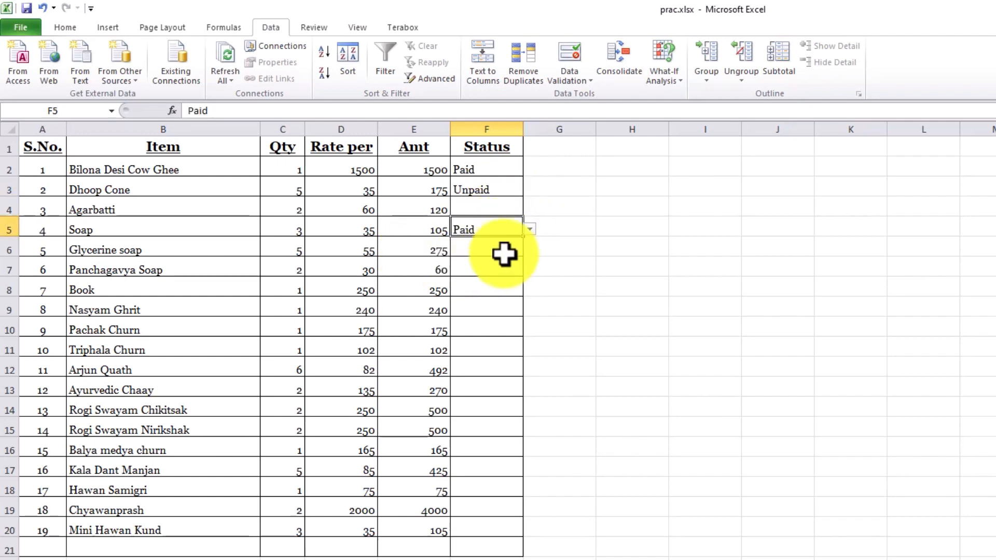
Set the Glycerine soap status in F6 to Discounted and the Nasyam Ghrit status in F9 to Onlne Paid.
{"action": "left_click", "coordinate": [506, 251]}
{"action": "left_click", "coordinate": [528, 249]}
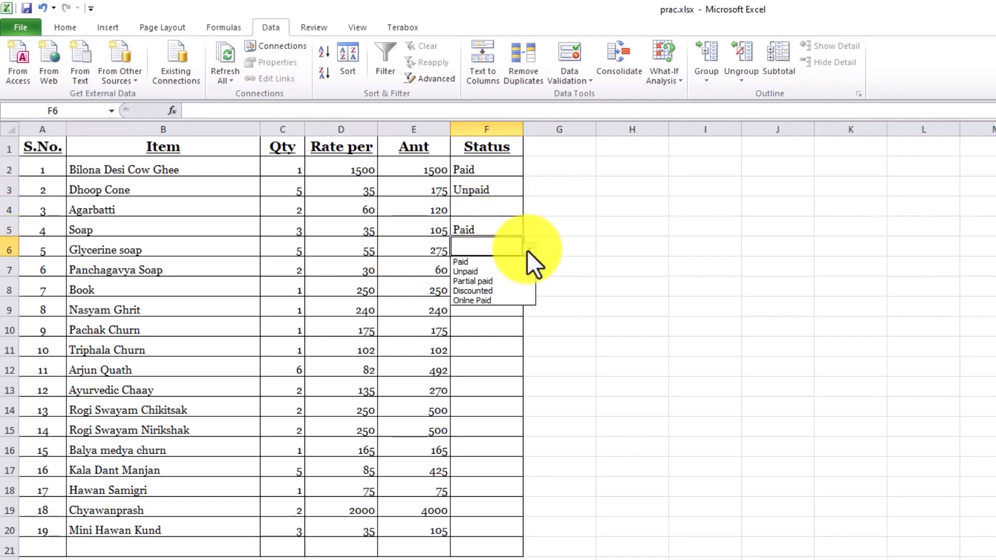
{"action": "left_click", "coordinate": [498, 290]}
{"action": "left_click", "coordinate": [507, 310]}
{"action": "left_click", "coordinate": [530, 310]}
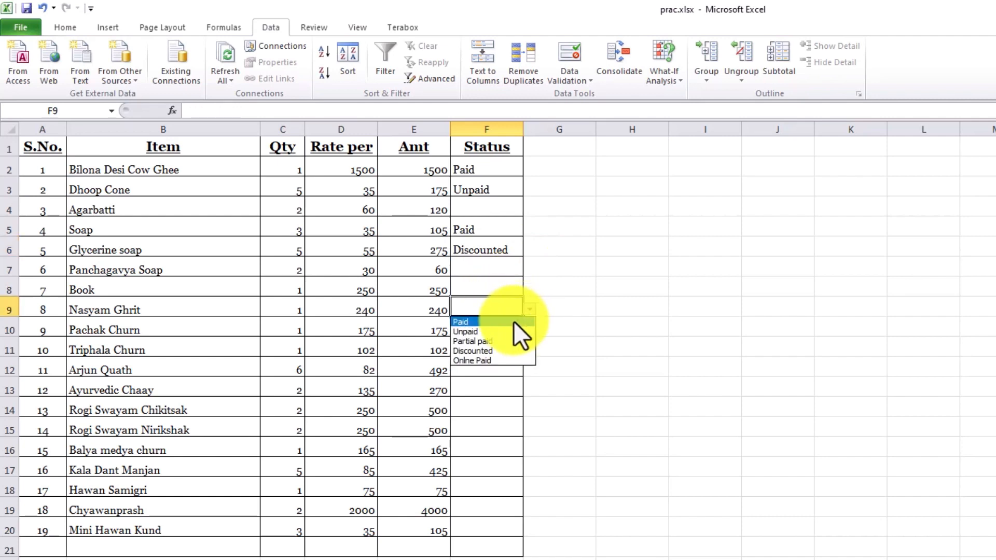
{"action": "left_click", "coordinate": [497, 359]}
Set the Triphala Churn status in F11 to Partial paid and the Panchagavya Soap status in F7 to Paid.
{"action": "left_click", "coordinate": [506, 349]}
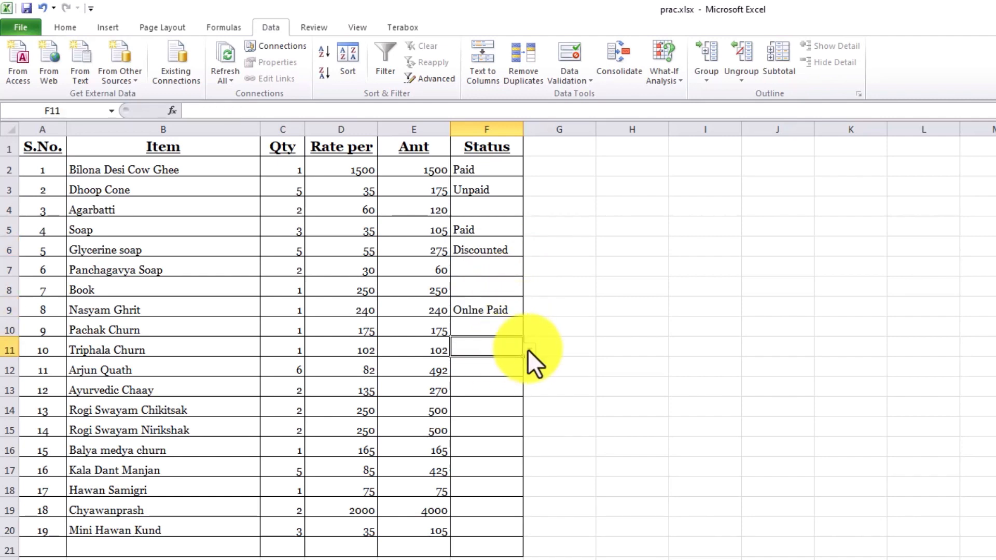
{"action": "left_click", "coordinate": [530, 349]}
{"action": "left_click", "coordinate": [493, 381]}
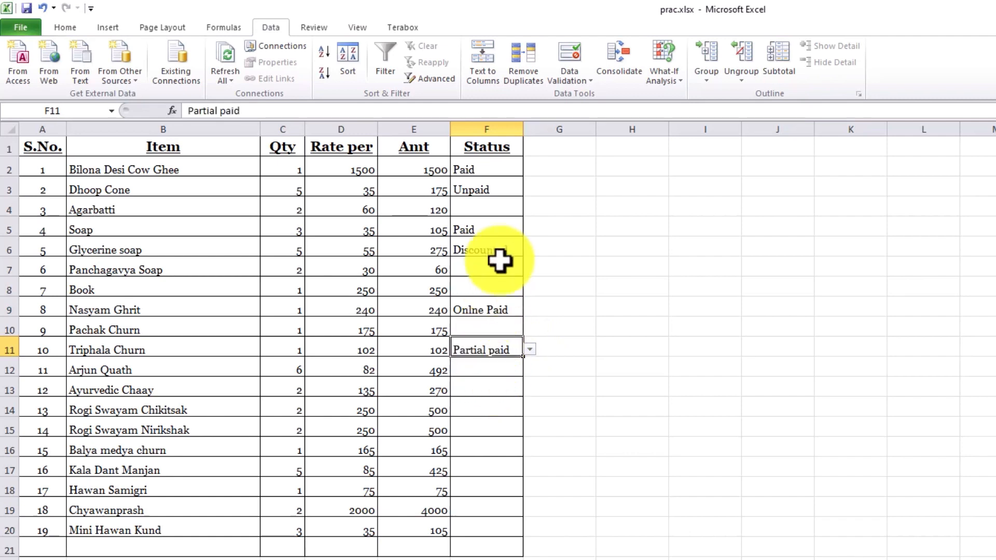
{"action": "left_click", "coordinate": [497, 267]}
{"action": "left_click", "coordinate": [529, 268]}
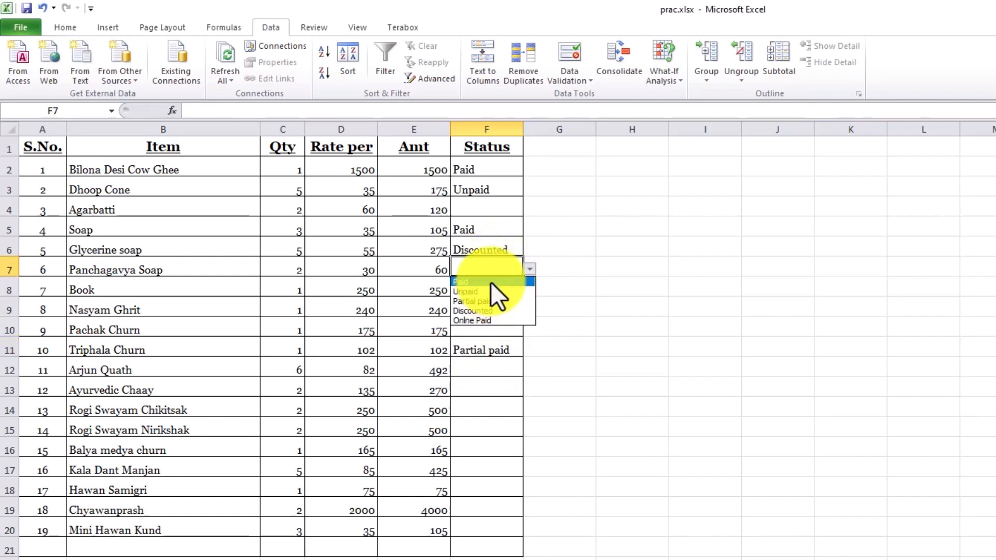
{"action": "left_click", "coordinate": [493, 288]}
Set the Book status in F8 to Unpaid and the Agarbatti status in F4 to Discounted.
{"action": "left_click", "coordinate": [507, 294]}
{"action": "left_click", "coordinate": [530, 290]}
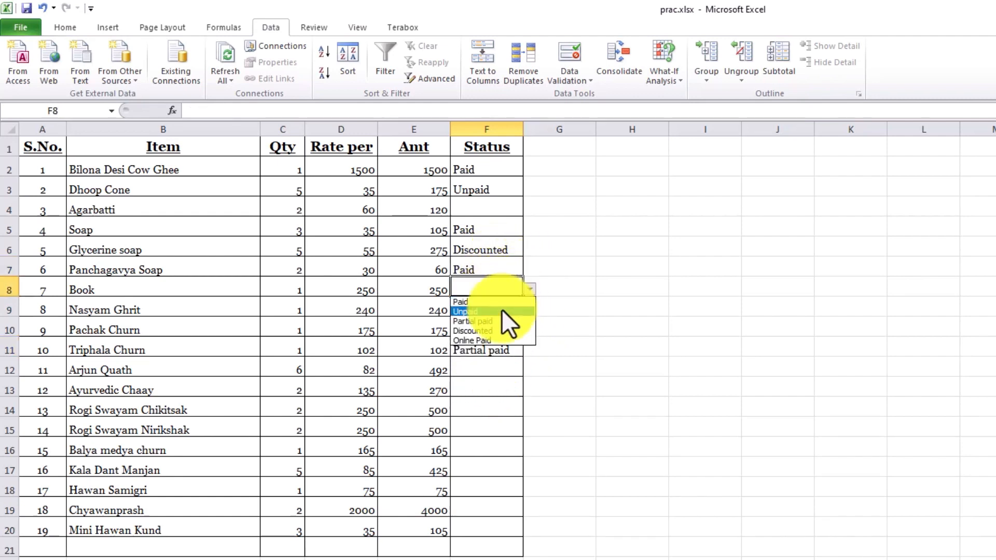
{"action": "left_click", "coordinate": [498, 314]}
{"action": "left_click", "coordinate": [487, 207]}
{"action": "left_click", "coordinate": [529, 209]}
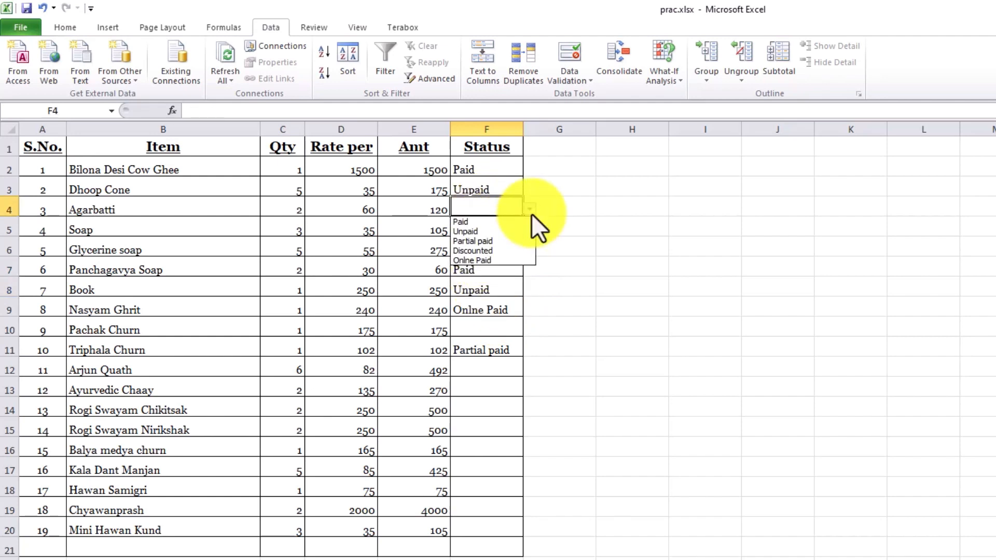
{"action": "left_click", "coordinate": [486, 251]}
Set the Rogi Swayam Chikitsak status in F14 to Paid.
{"action": "left_click", "coordinate": [482, 406]}
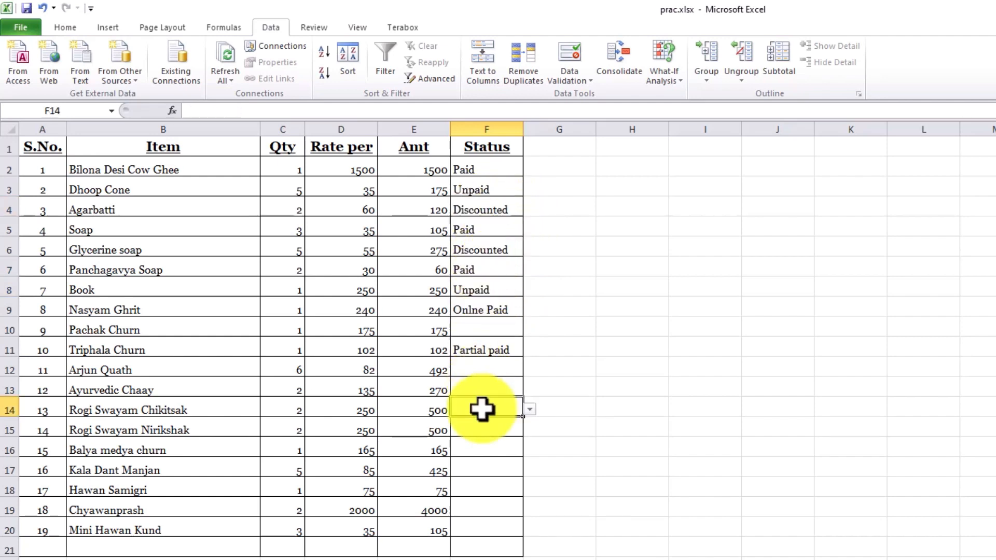
{"action": "left_click", "coordinate": [528, 409]}
{"action": "left_click", "coordinate": [519, 422]}
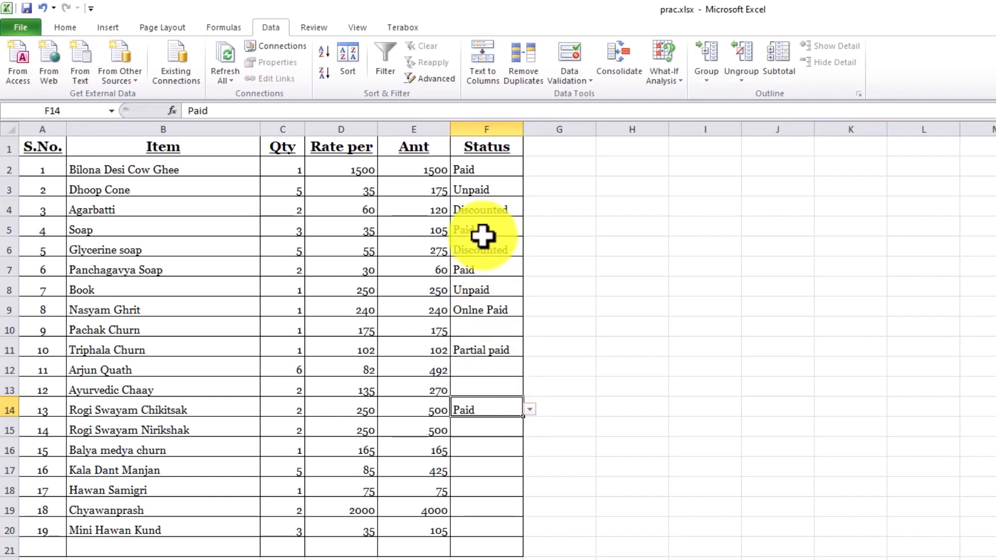
{"action": "left_click_drag", "start_coordinate": [484, 165], "coordinate": [483, 549]}
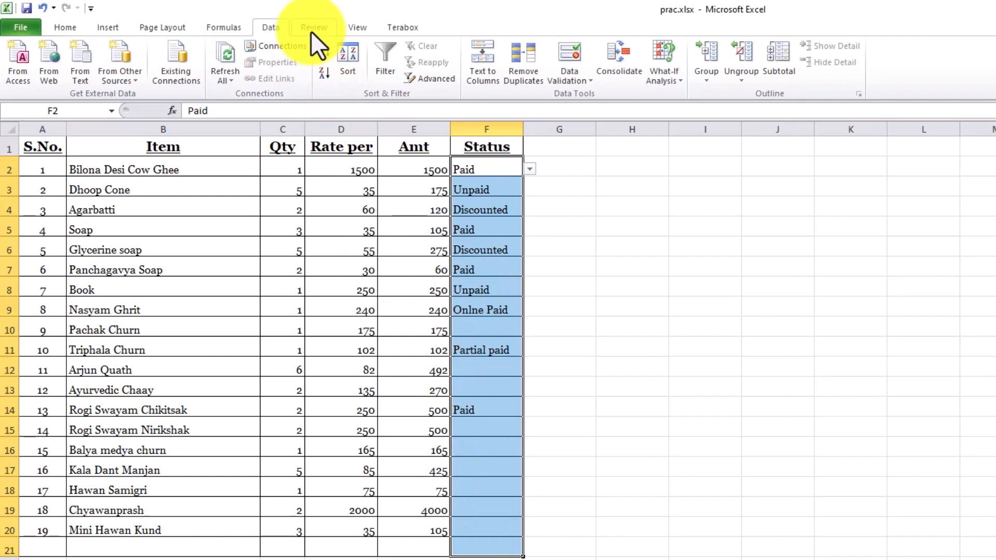
{"action": "left_click", "coordinate": [64, 29]}
{"action": "left_click", "coordinate": [493, 265]}
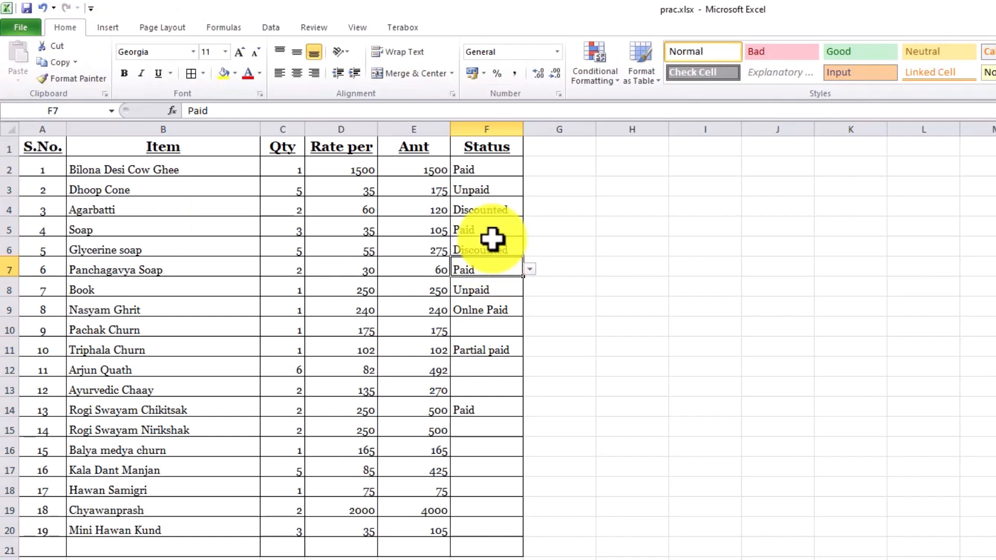
{"action": "left_click_drag", "start_coordinate": [482, 169], "coordinate": [477, 547]}
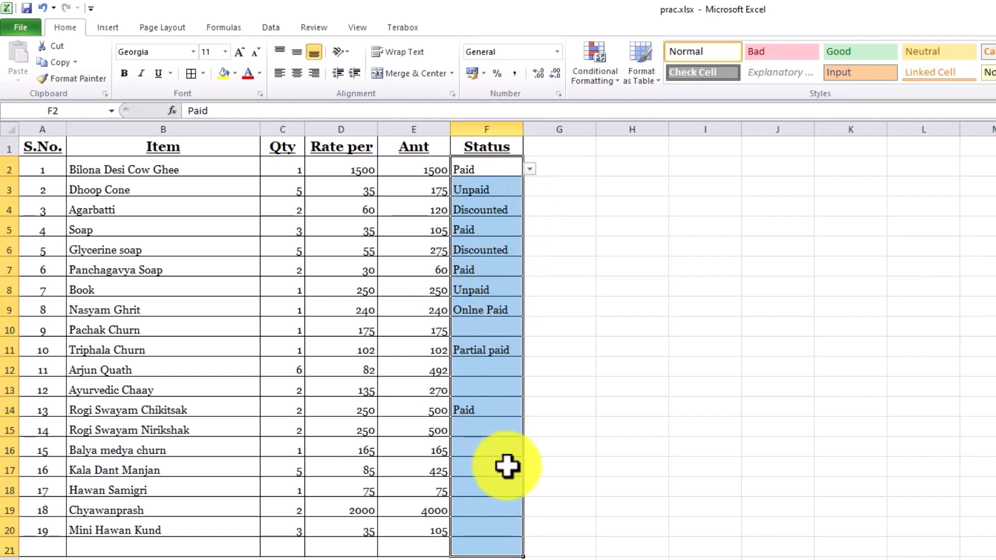
{"action": "left_click", "coordinate": [572, 469]}
Change the Soap status in F5 to Partial paid.
{"action": "left_click", "coordinate": [489, 171]}
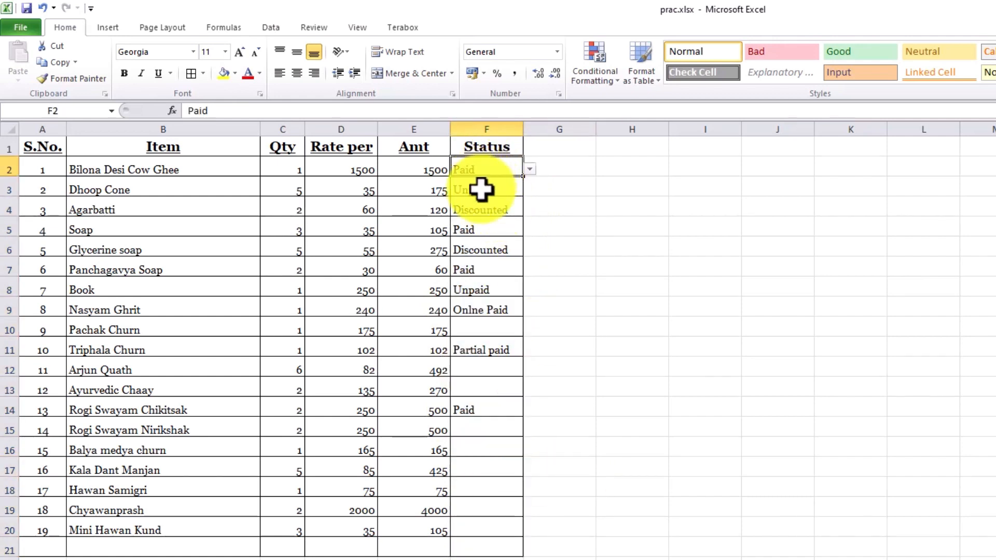
{"action": "left_click", "coordinate": [484, 212]}
{"action": "left_click", "coordinate": [480, 170]}
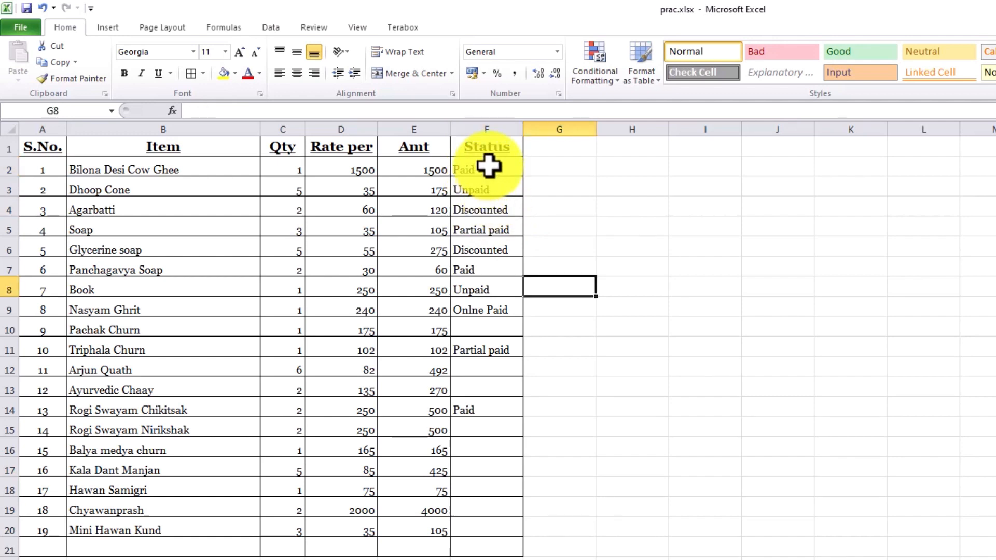
Create a conditional formatting rule for F2:F21 that formats only cells whose value is equal to Paid.
{"action": "left_click_drag", "start_coordinate": [491, 166], "coordinate": [484, 547]}
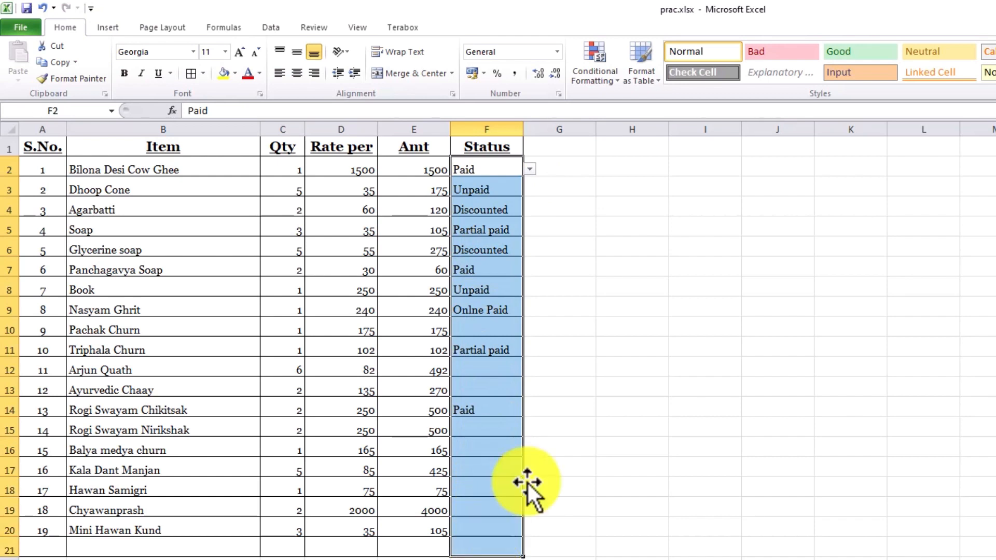
{"action": "left_click", "coordinate": [596, 75]}
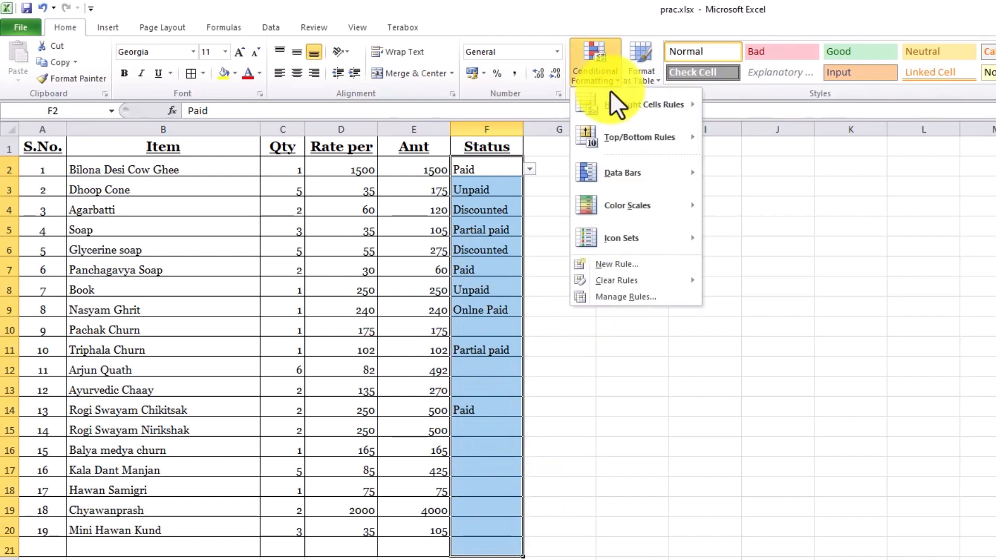
{"action": "left_click", "coordinate": [609, 261]}
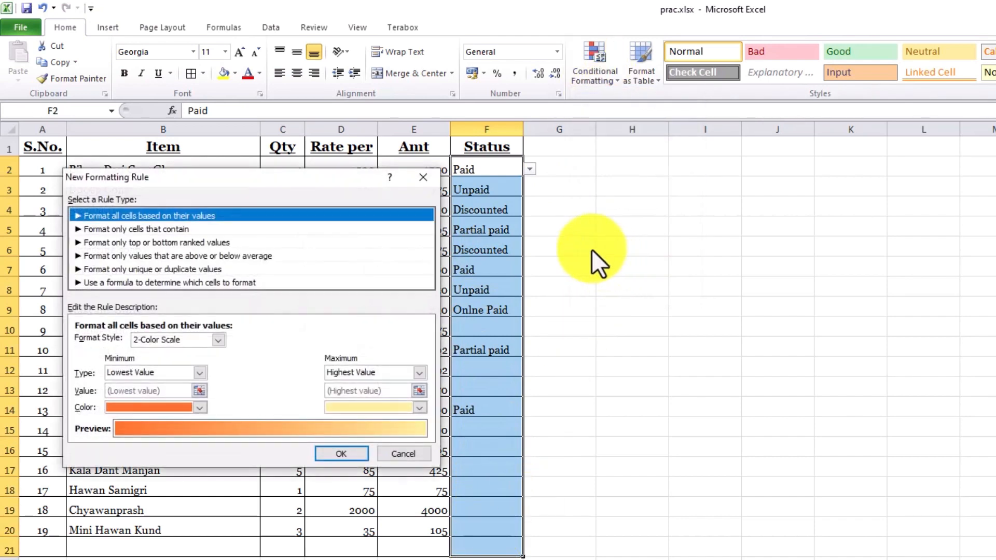
{"action": "left_click", "coordinate": [116, 228]}
{"action": "left_click", "coordinate": [206, 343]}
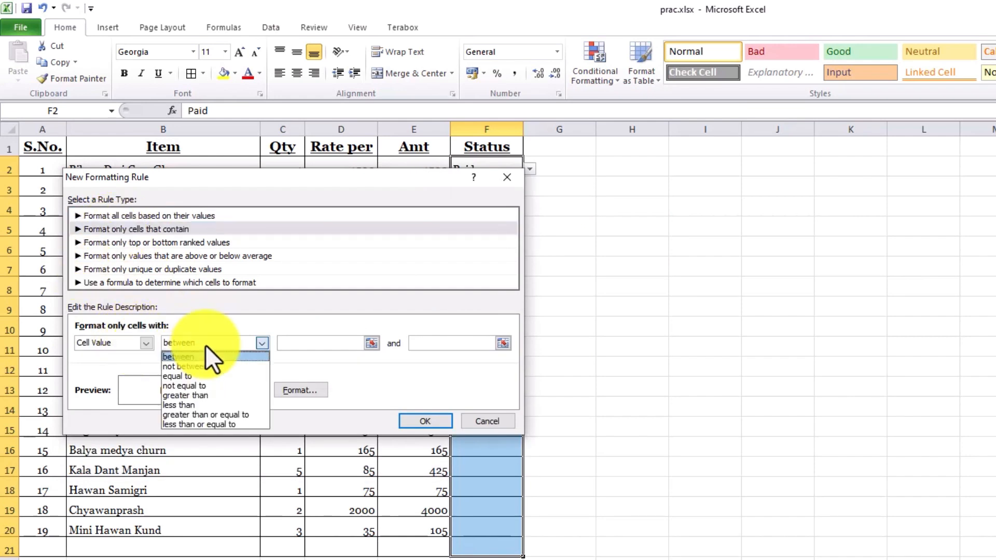
{"action": "left_click", "coordinate": [204, 374]}
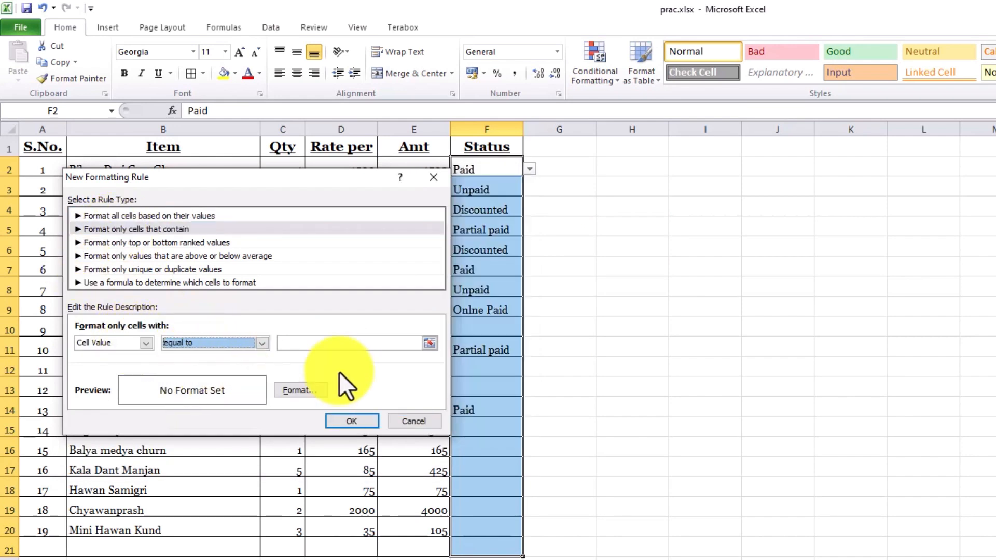
{"action": "left_click", "coordinate": [334, 345]}
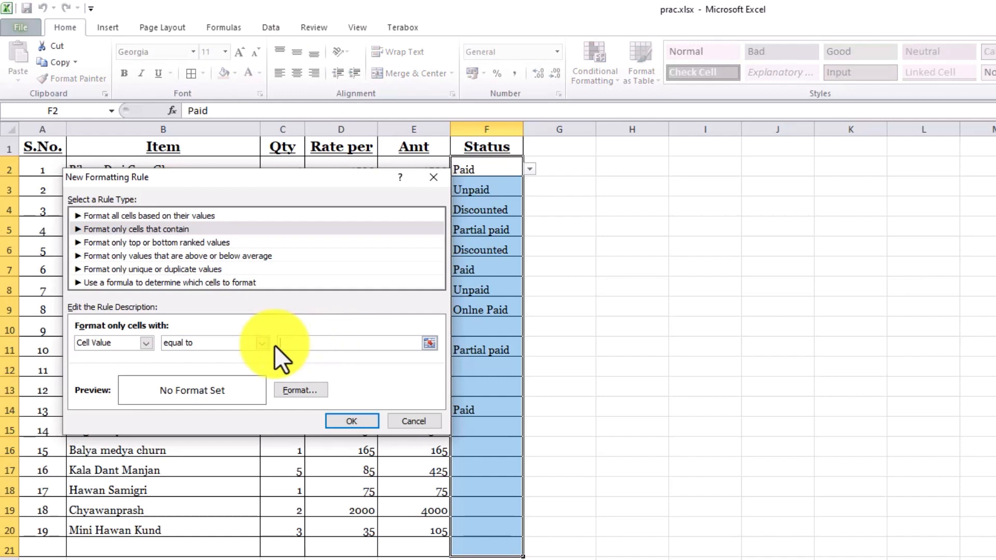
{"action": "type", "text": "Paid"}
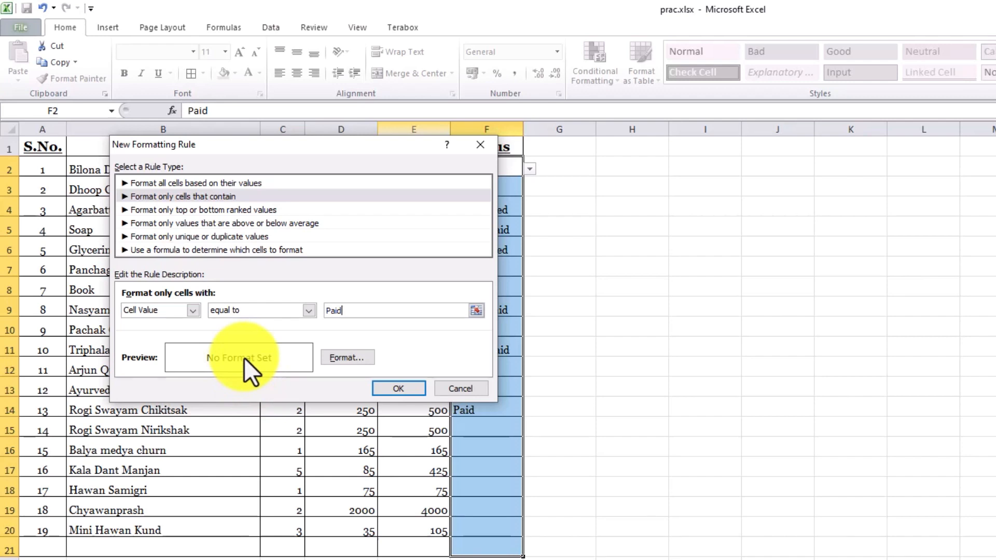
Give the Paid rule a custom dark green fill with red about 34 and green about 88.
{"action": "left_click", "coordinate": [358, 358]}
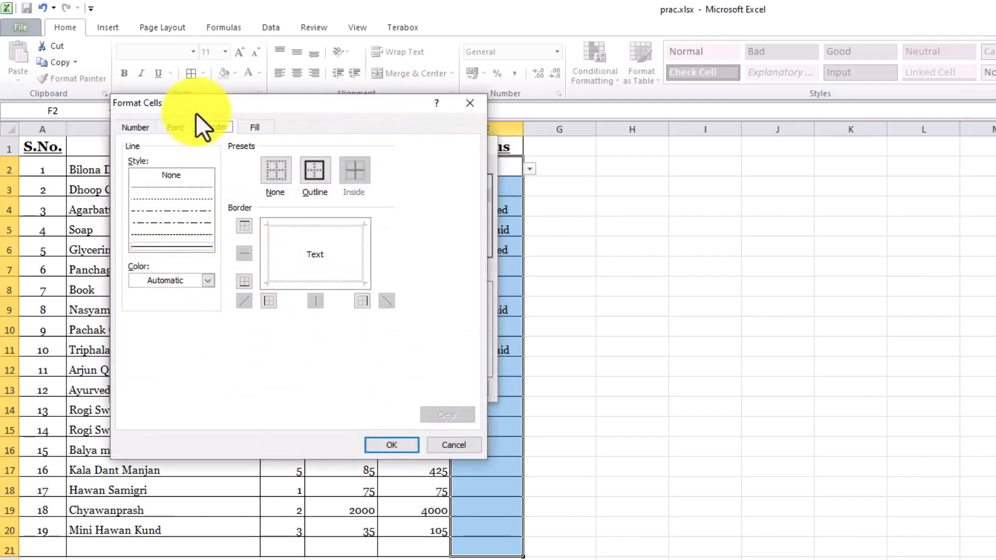
{"action": "left_click", "coordinate": [251, 127]}
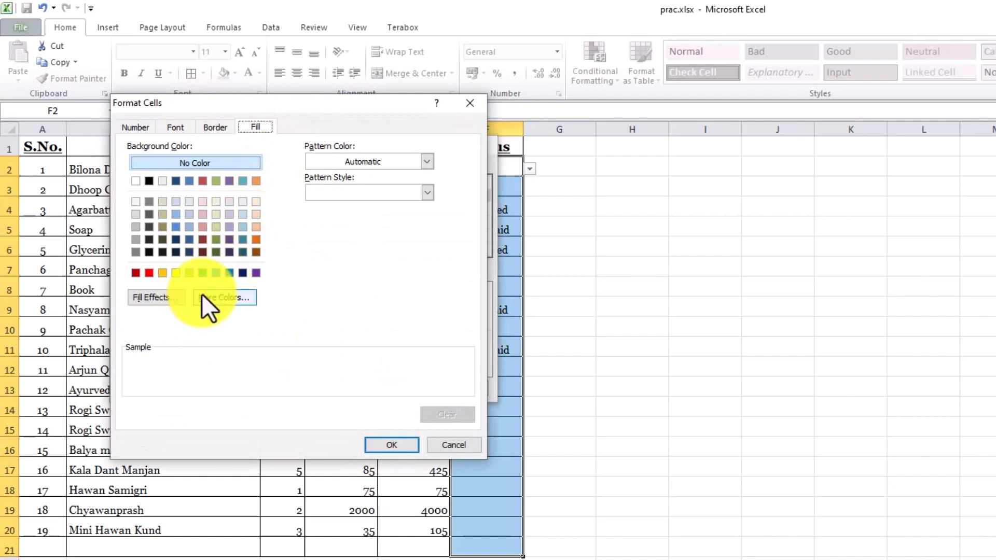
{"action": "left_click", "coordinate": [203, 273]}
{"action": "left_click", "coordinate": [216, 297]}
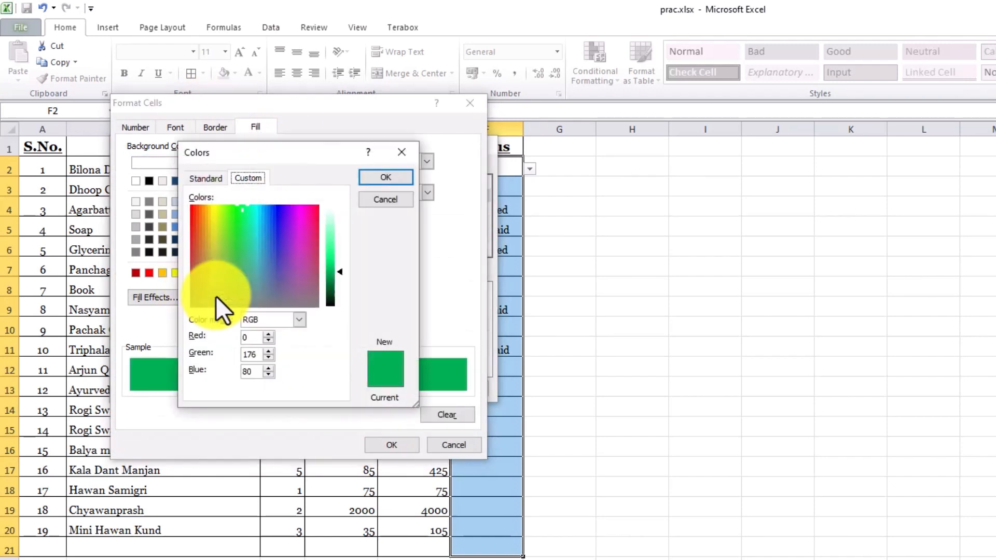
{"action": "left_click_drag", "start_coordinate": [338, 275], "coordinate": [337, 287]}
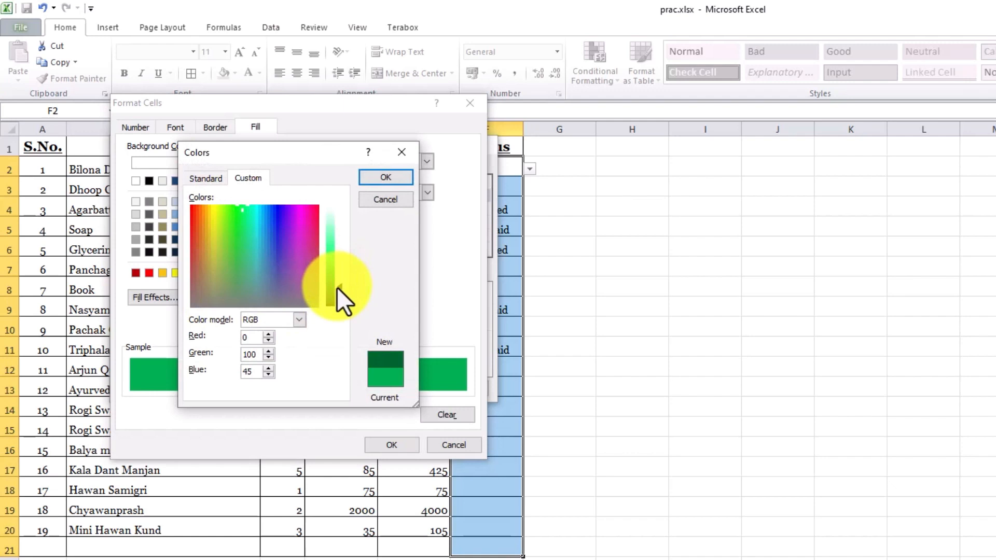
{"action": "left_click_drag", "start_coordinate": [242, 212], "coordinate": [226, 231]}
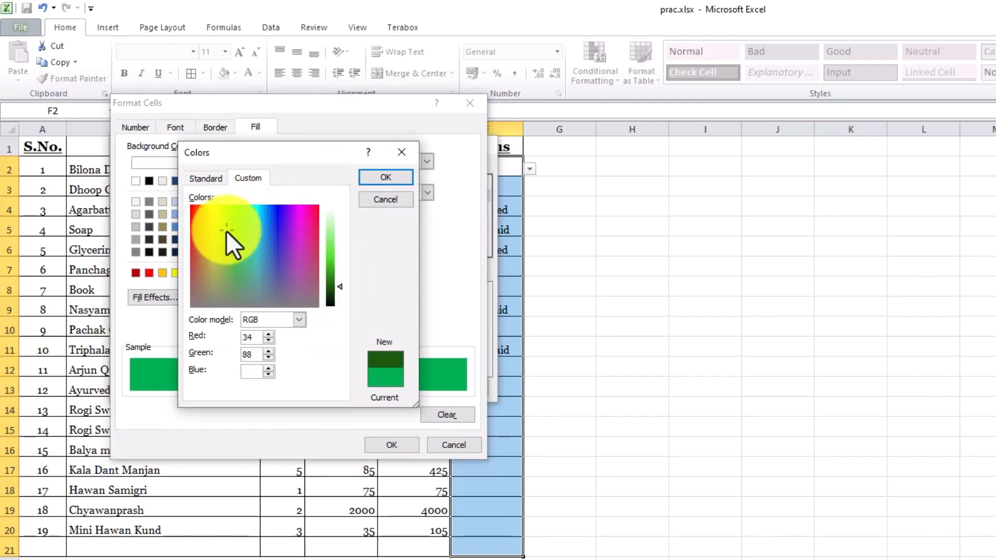
{"action": "left_click", "coordinate": [381, 177]}
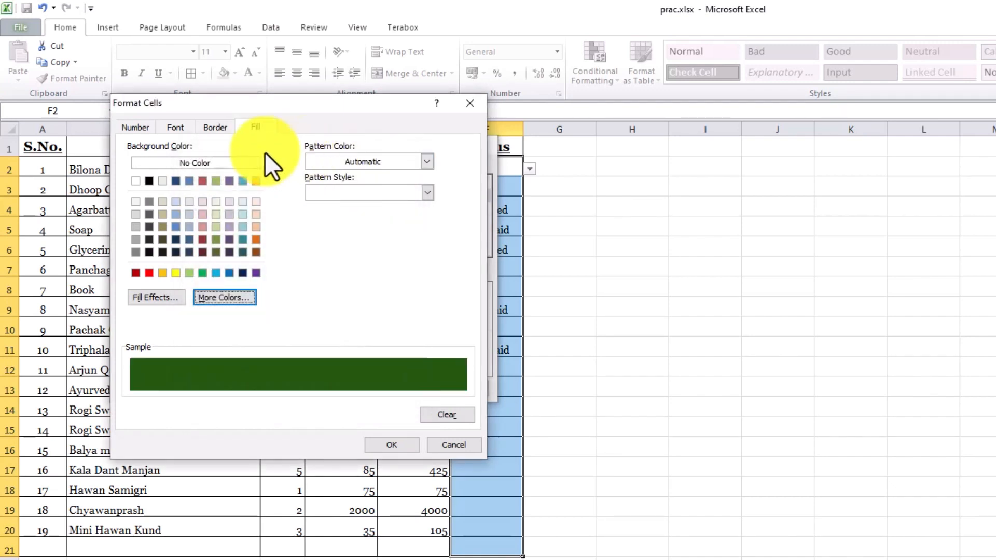
Set the Paid rule's font to bold yellow and apply the finished rule to the Status cells.
{"action": "left_click", "coordinate": [175, 128]}
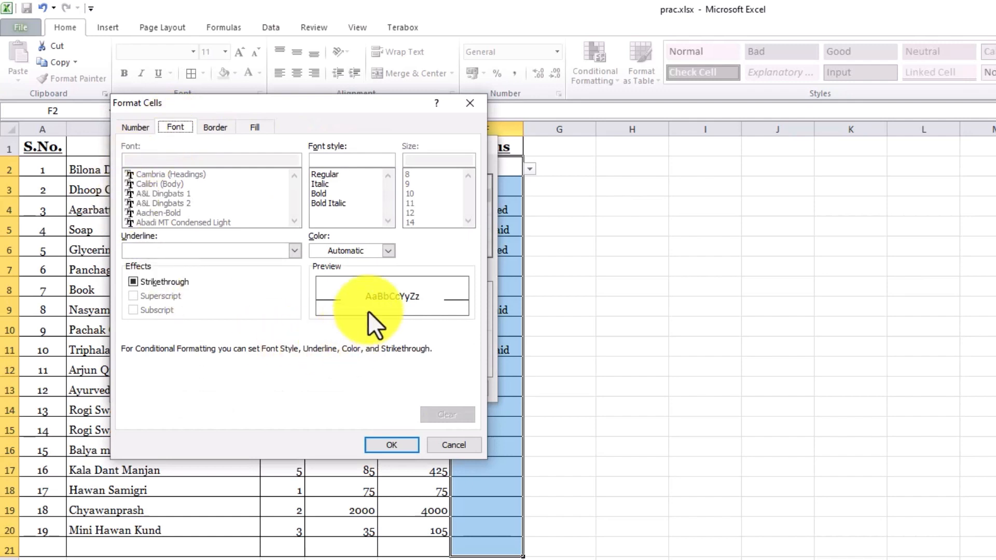
{"action": "left_click", "coordinate": [386, 251]}
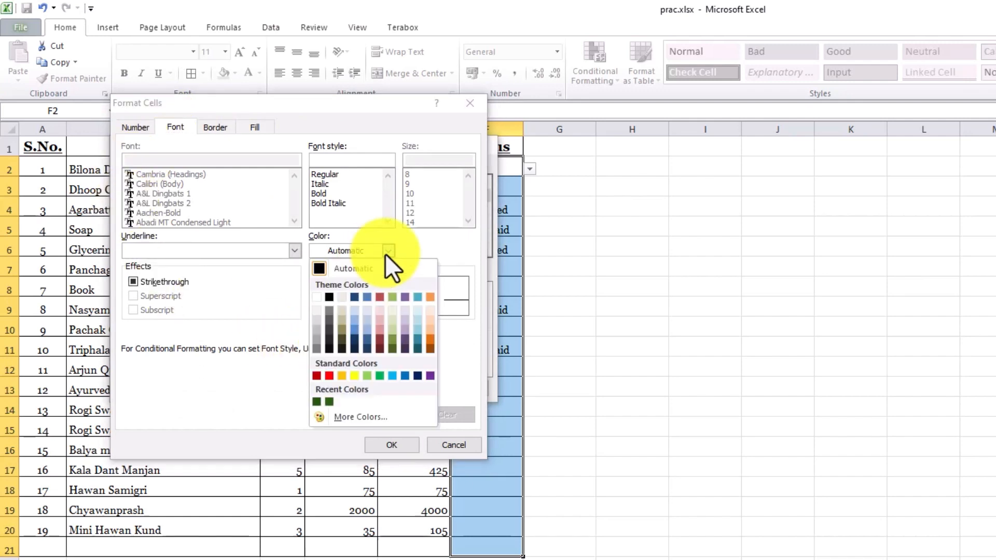
{"action": "left_click", "coordinate": [354, 375]}
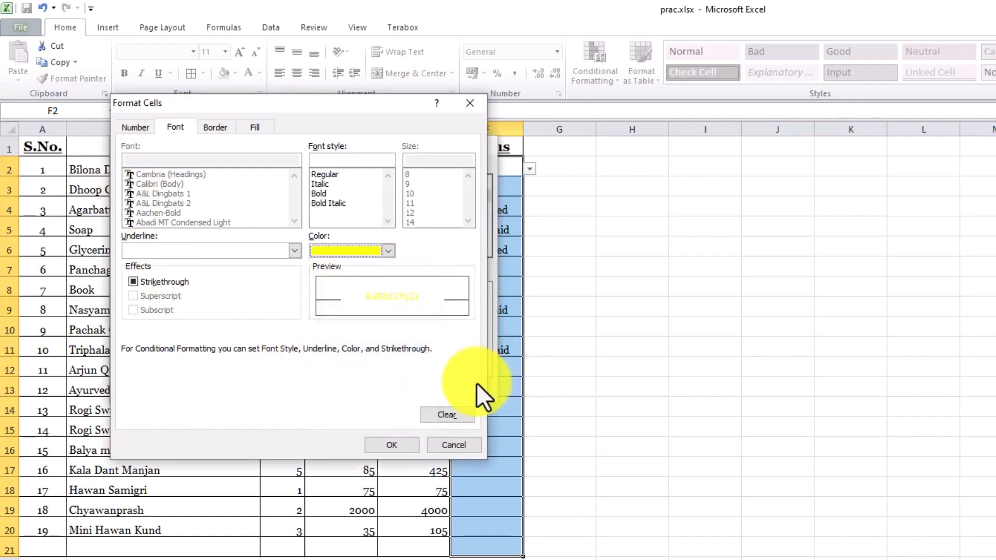
{"action": "left_click", "coordinate": [325, 193]}
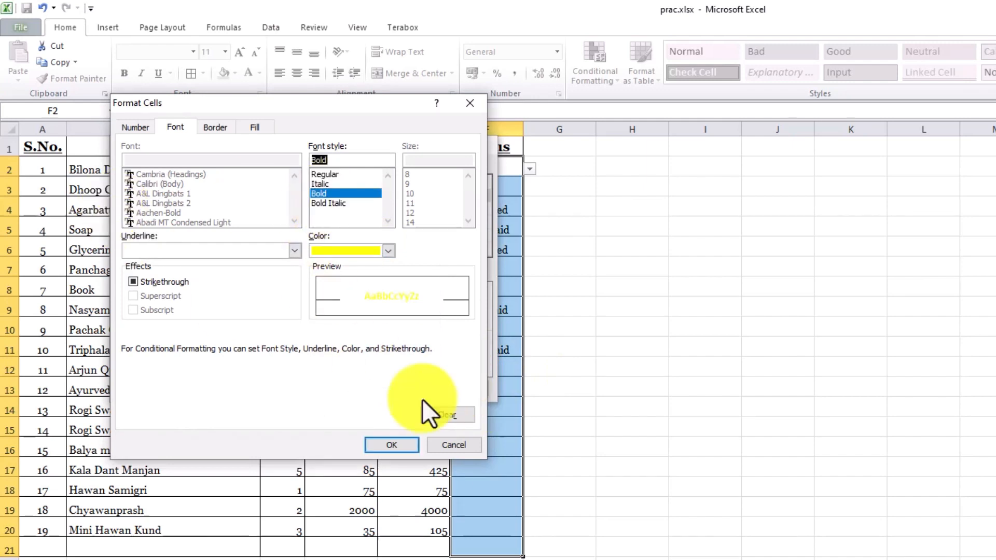
{"action": "left_click", "coordinate": [209, 127]}
{"action": "left_click", "coordinate": [392, 444]}
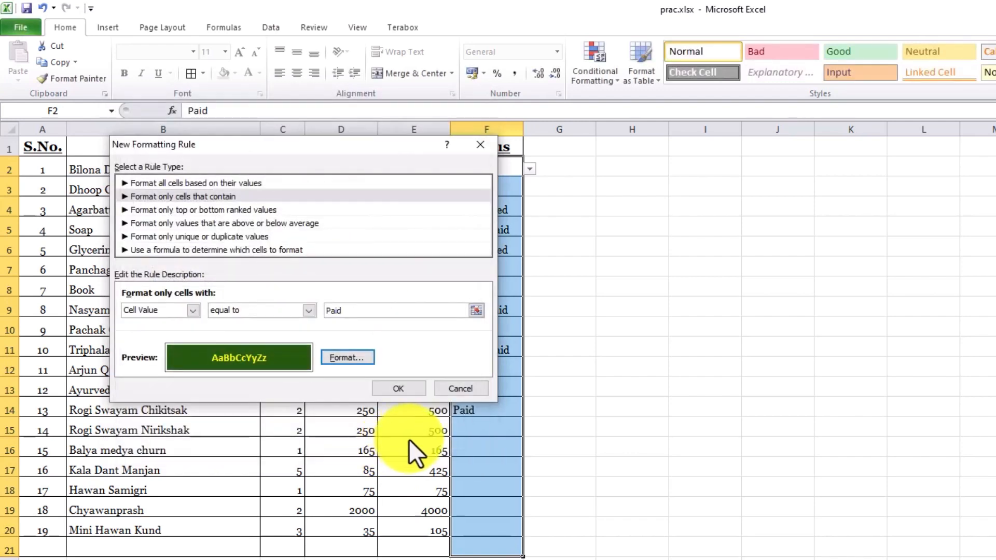
{"action": "left_click", "coordinate": [398, 389]}
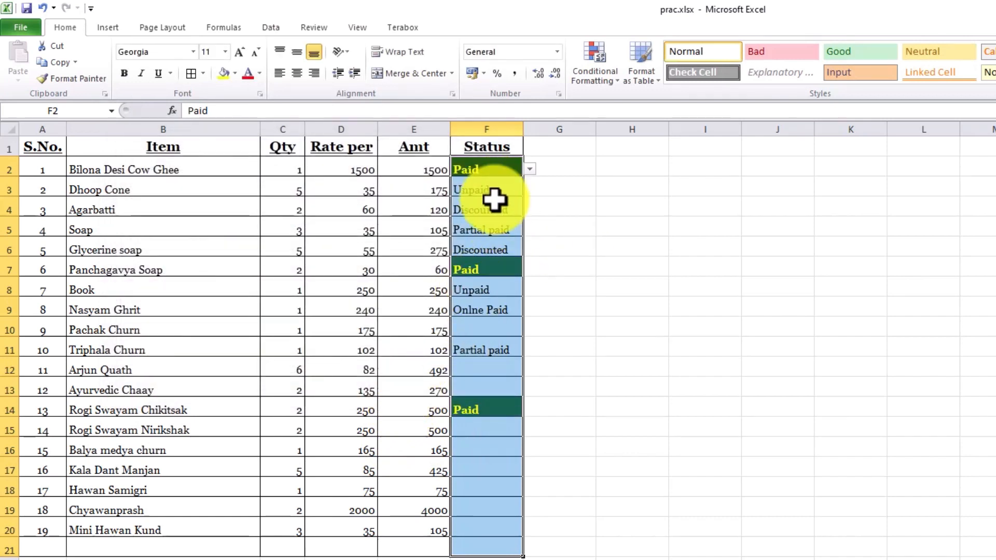
Clear the statuses in F2:F16.
{"action": "left_click", "coordinate": [607, 425]}
{"action": "left_click_drag", "start_coordinate": [484, 169], "coordinate": [500, 434]}
{"action": "key", "text": "Delete"}
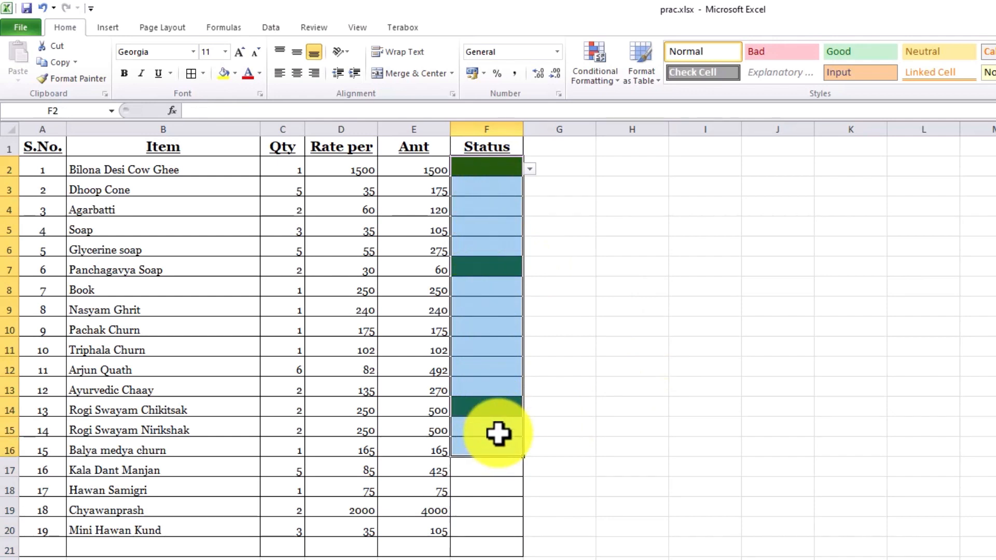
{"action": "left_click", "coordinate": [757, 368]}
Enter paid in F2 to try out the Paid rule, and clear the cell again.
{"action": "left_click", "coordinate": [487, 187]}
{"action": "left_click", "coordinate": [486, 173]}
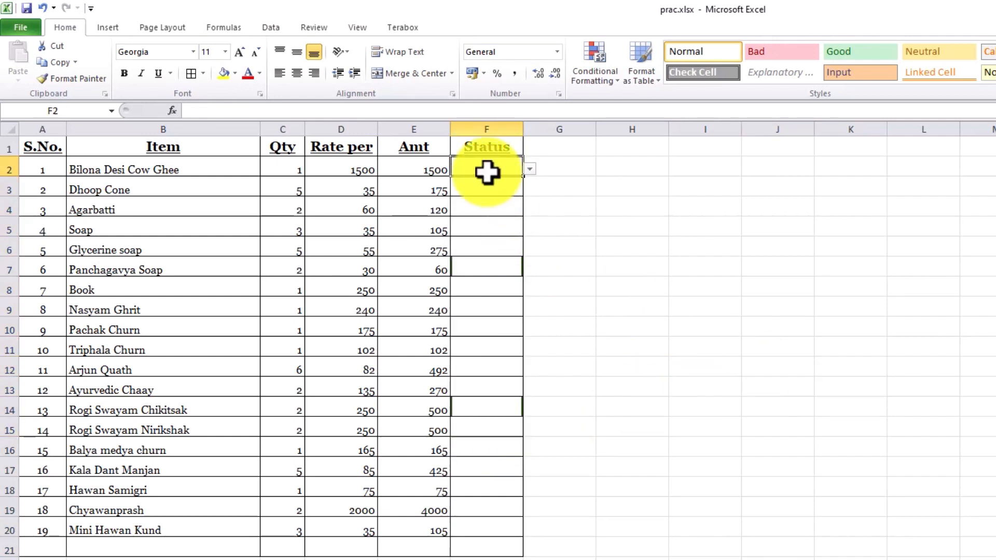
{"action": "type", "text": "paid"}
{"action": "key", "text": "Return"}
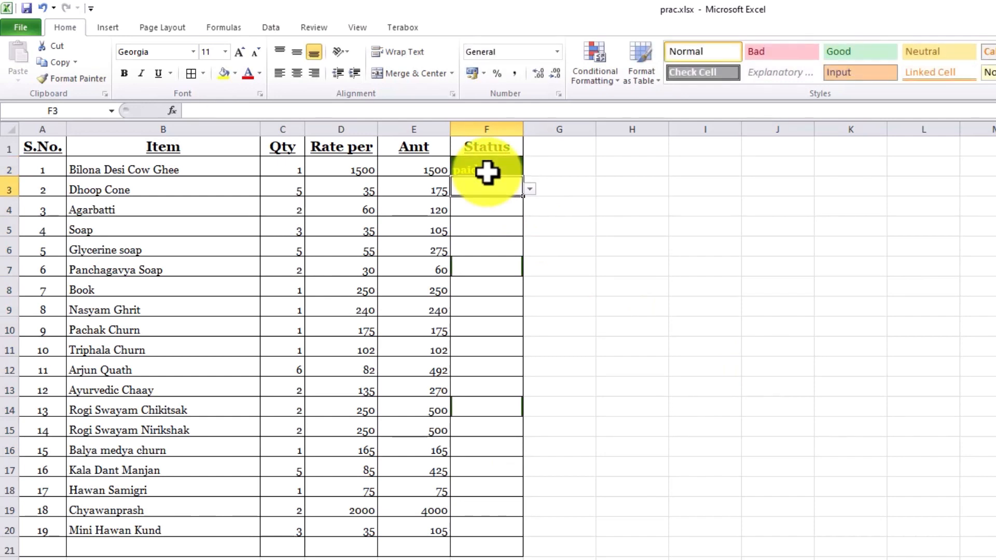
{"action": "type", "text": "unp"}
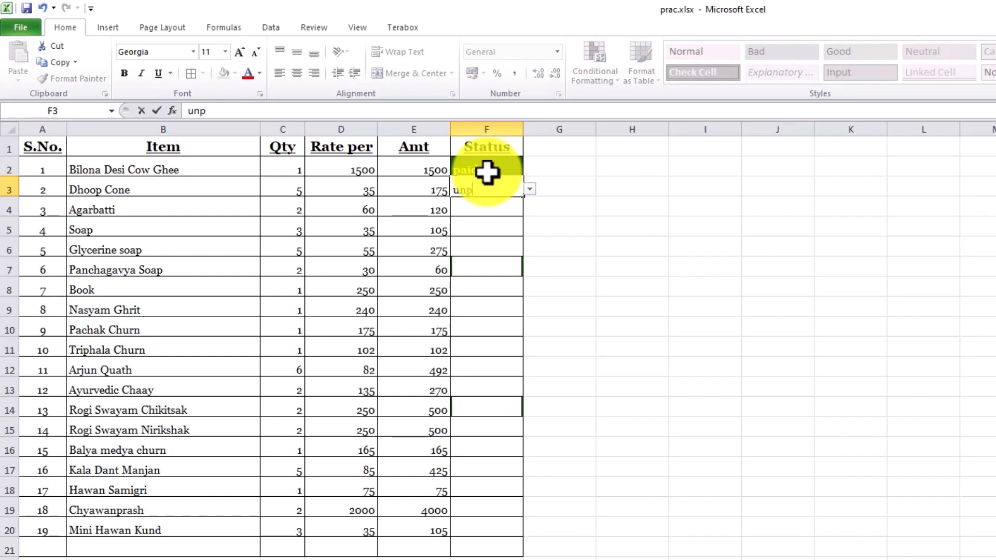
{"action": "left_click", "coordinate": [487, 173]}
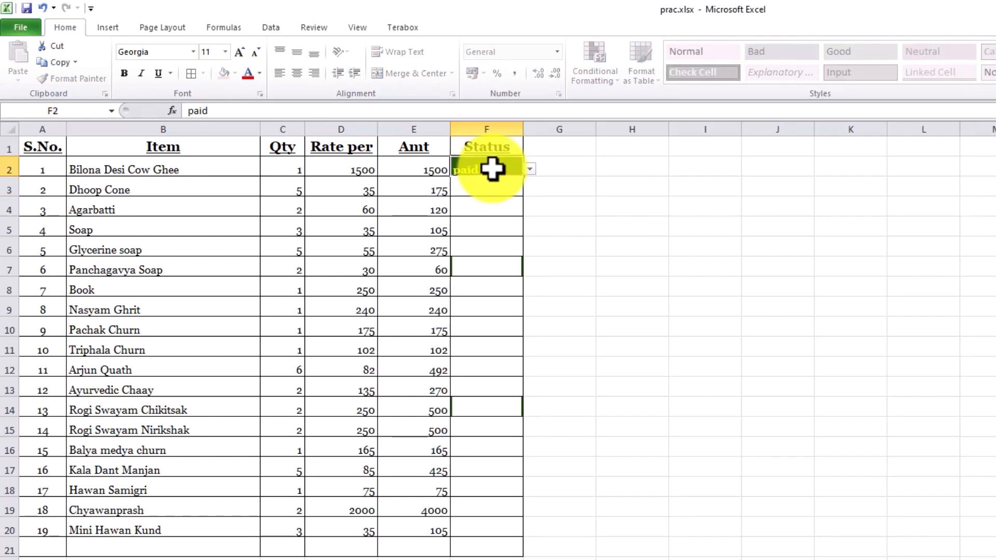
{"action": "key", "text": "Delete"}
{"action": "left_click", "coordinate": [618, 229]}
Set the Dhoop Cone status in F3 to Paid and the statuses in F7 and F9 to Partial paid.
{"action": "left_click", "coordinate": [511, 188]}
{"action": "left_click", "coordinate": [529, 189]}
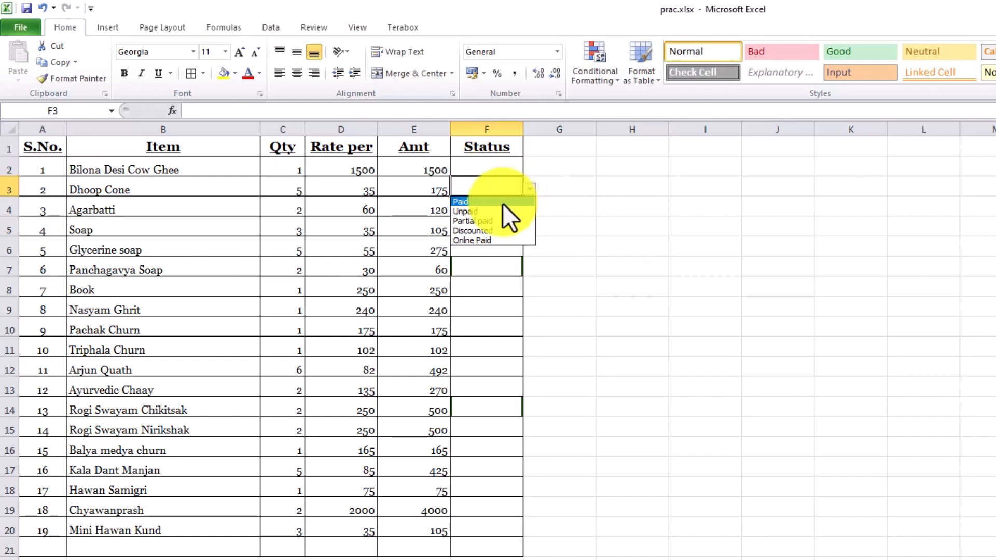
{"action": "left_click", "coordinate": [511, 268]}
{"action": "left_click", "coordinate": [494, 301]}
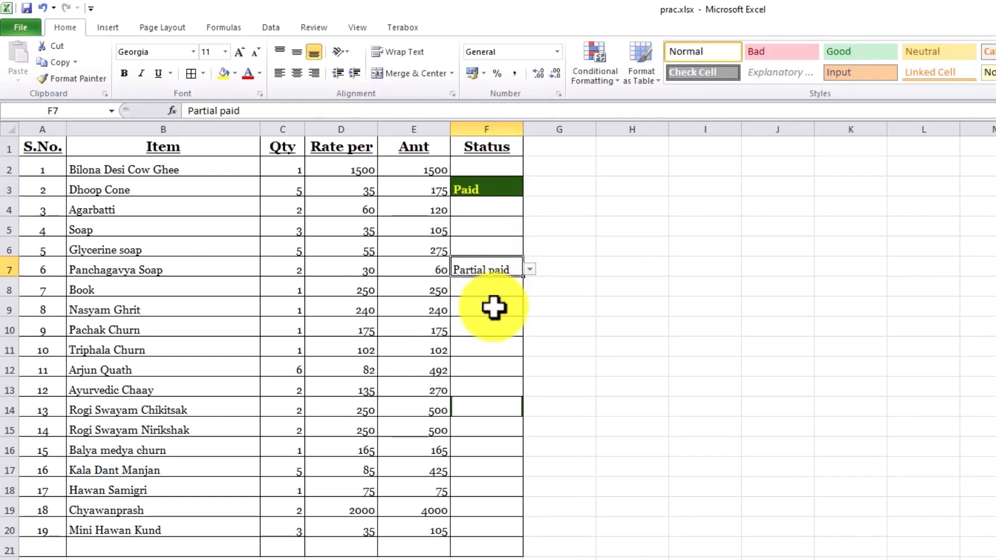
{"action": "left_click", "coordinate": [493, 309]}
{"action": "left_click", "coordinate": [529, 309]}
{"action": "left_click", "coordinate": [503, 340]}
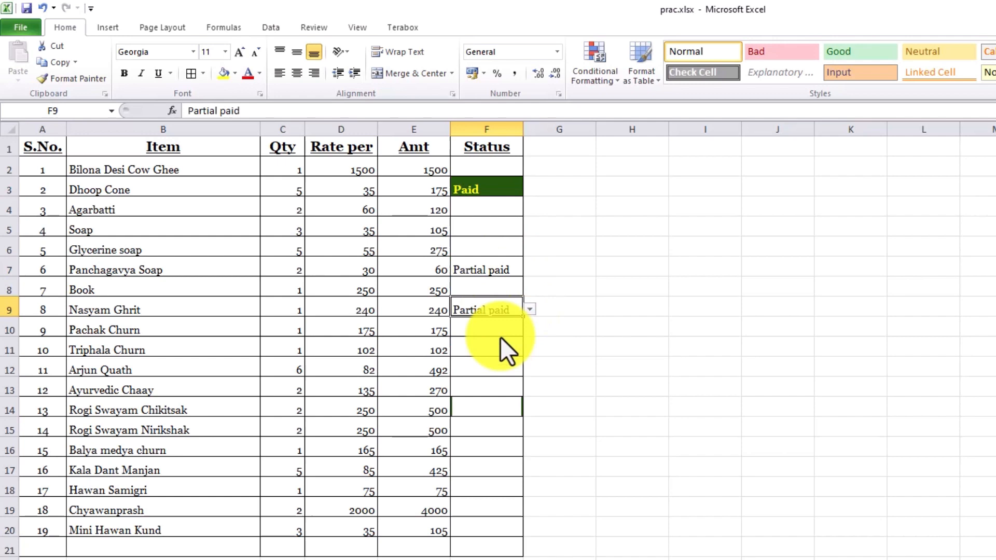
Set the Triphala Churn status in F11 to Paid and the Kala Dant Manjan status in F17 to Unpaid.
{"action": "left_click", "coordinate": [493, 349]}
{"action": "left_click", "coordinate": [530, 348]}
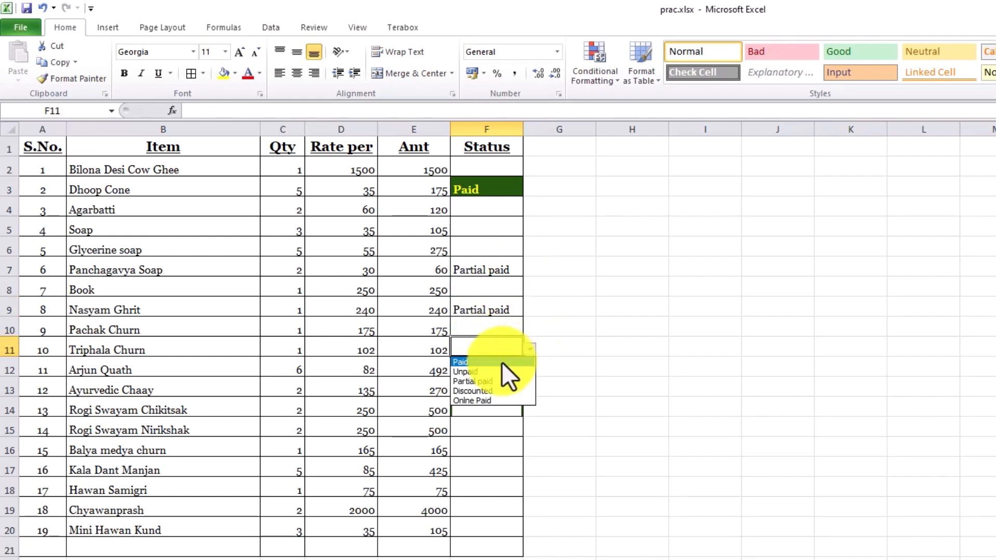
{"action": "left_click", "coordinate": [499, 363]}
{"action": "left_click", "coordinate": [490, 468]}
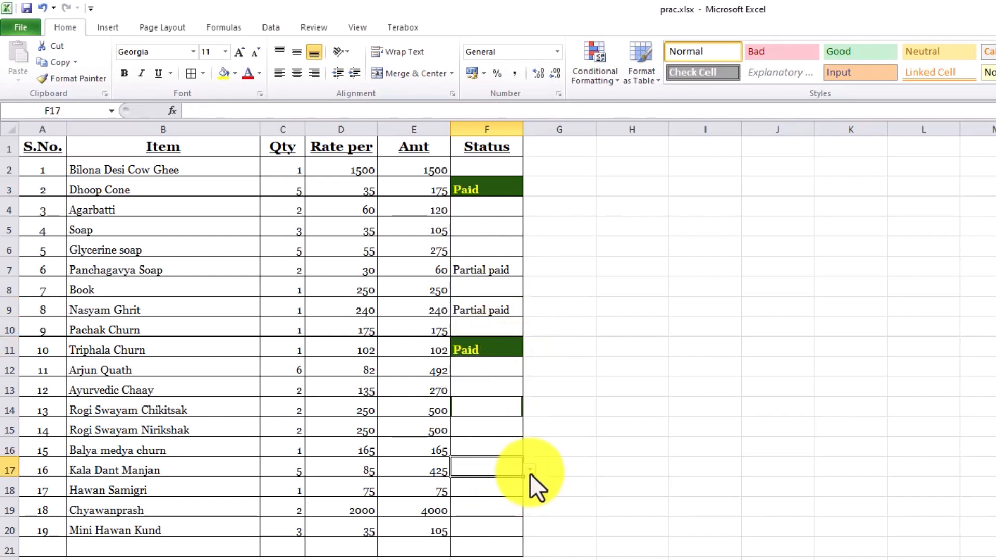
{"action": "left_click", "coordinate": [529, 470]}
{"action": "left_click", "coordinate": [509, 491]}
Set the Chyawanprash status in F19 to Paid and the Mini Hawan Kund status in F20 to Onlne Paid.
{"action": "left_click", "coordinate": [512, 507]}
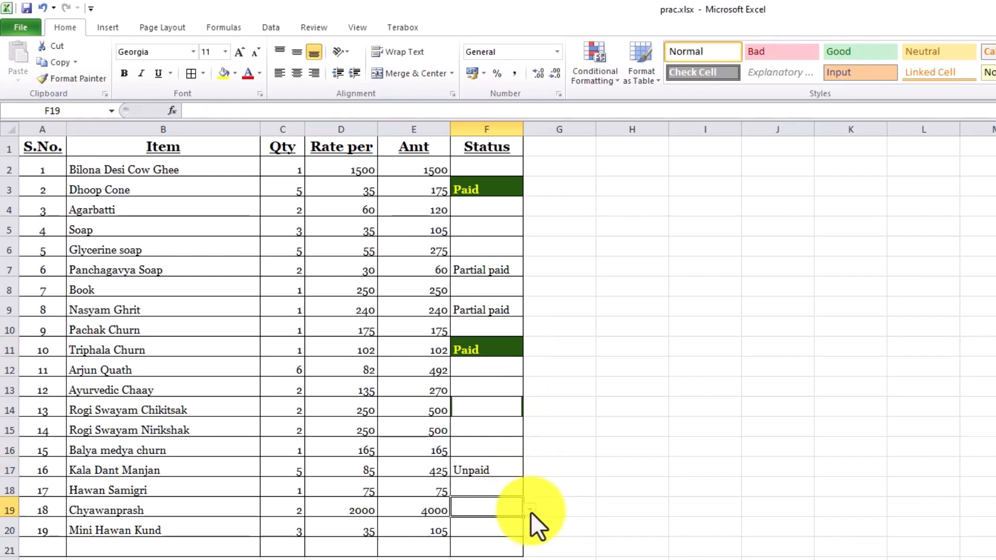
{"action": "left_click", "coordinate": [529, 510]}
{"action": "left_click", "coordinate": [490, 524]}
{"action": "left_click", "coordinate": [503, 528]}
{"action": "left_click", "coordinate": [529, 529]}
{"action": "left_click", "coordinate": [495, 556]}
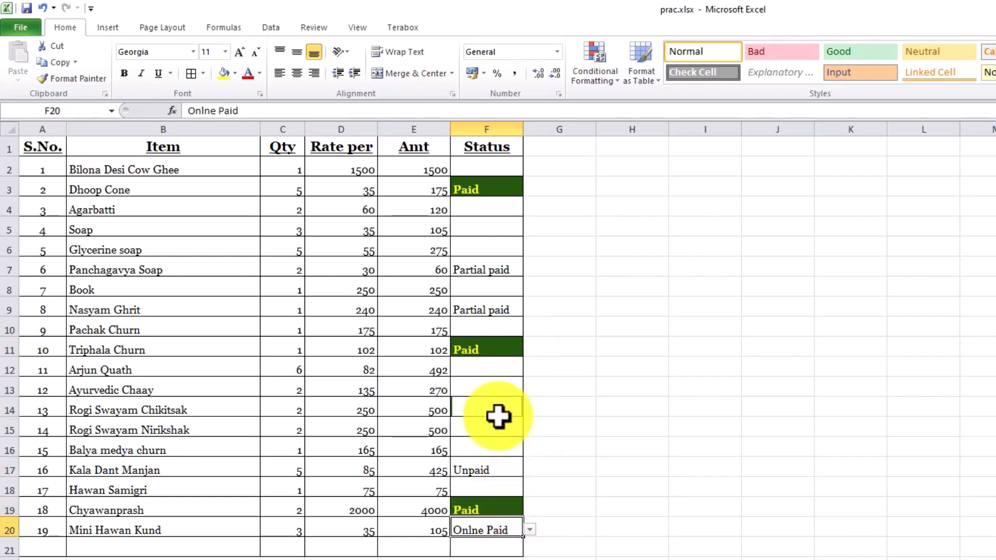
{"action": "left_click", "coordinate": [588, 424]}
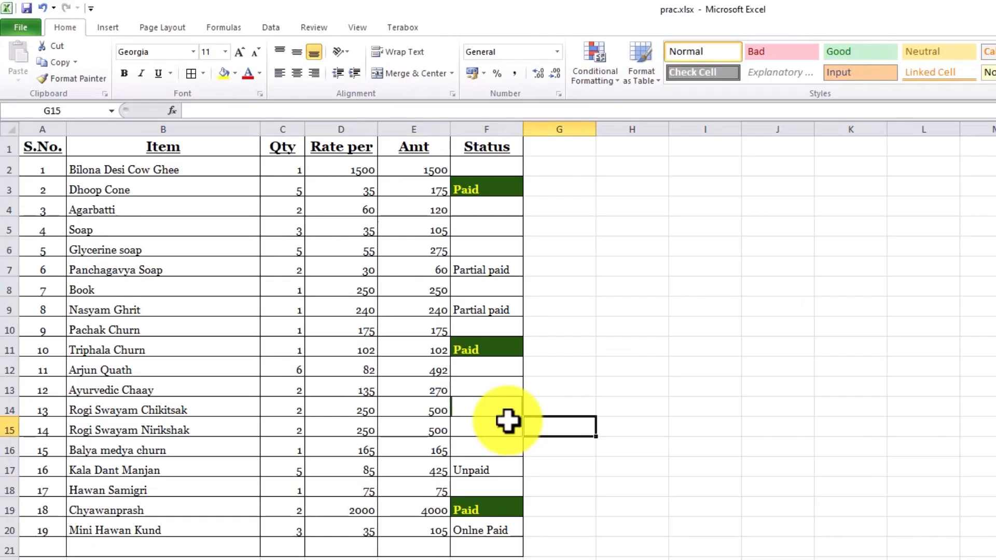
Set the Ayurvedic Chaay status in F13 to Paid.
{"action": "left_click", "coordinate": [499, 395]}
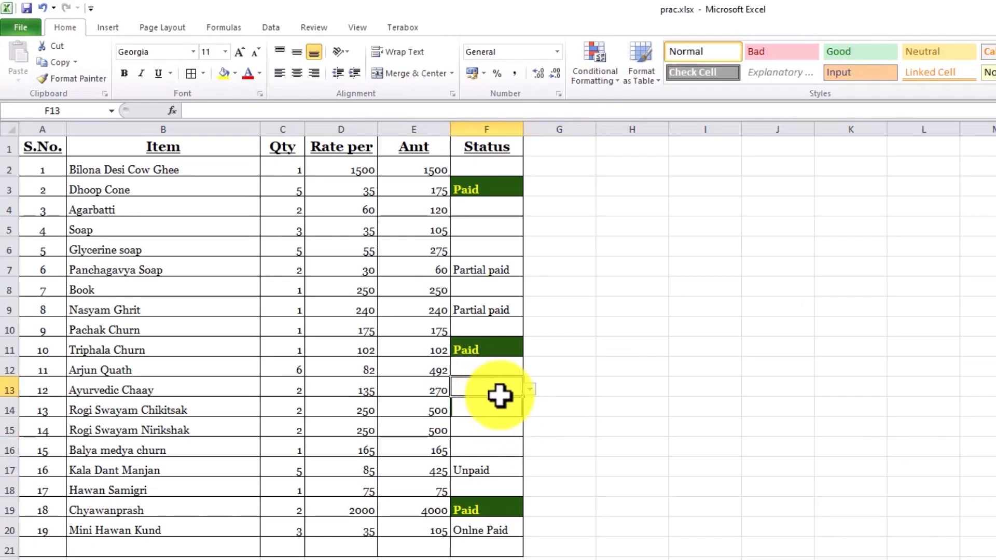
{"action": "left_click", "coordinate": [530, 389]}
{"action": "left_click", "coordinate": [514, 402]}
{"action": "left_click", "coordinate": [570, 428]}
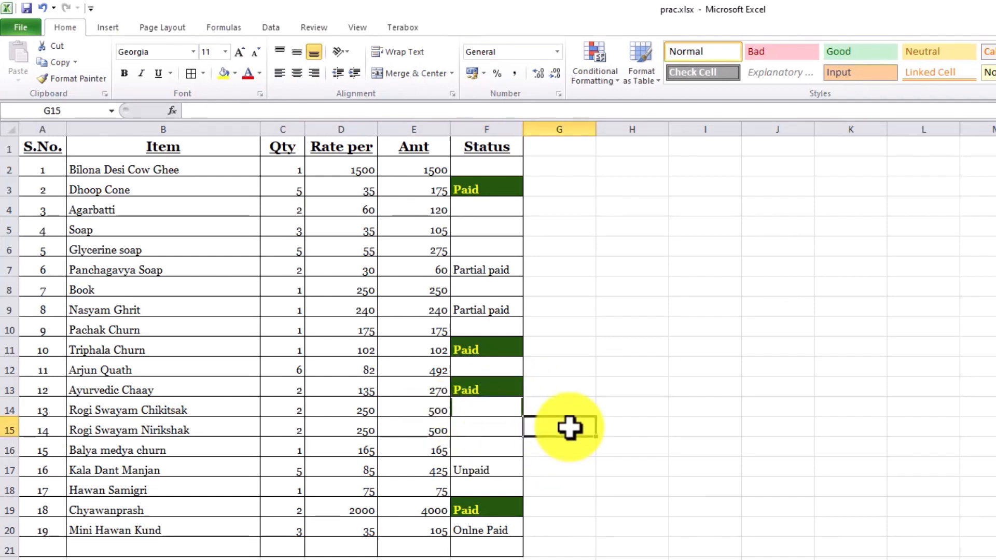
{"action": "left_click_drag", "start_coordinate": [42, 167], "coordinate": [474, 544]}
{"action": "left_click", "coordinate": [631, 507]}
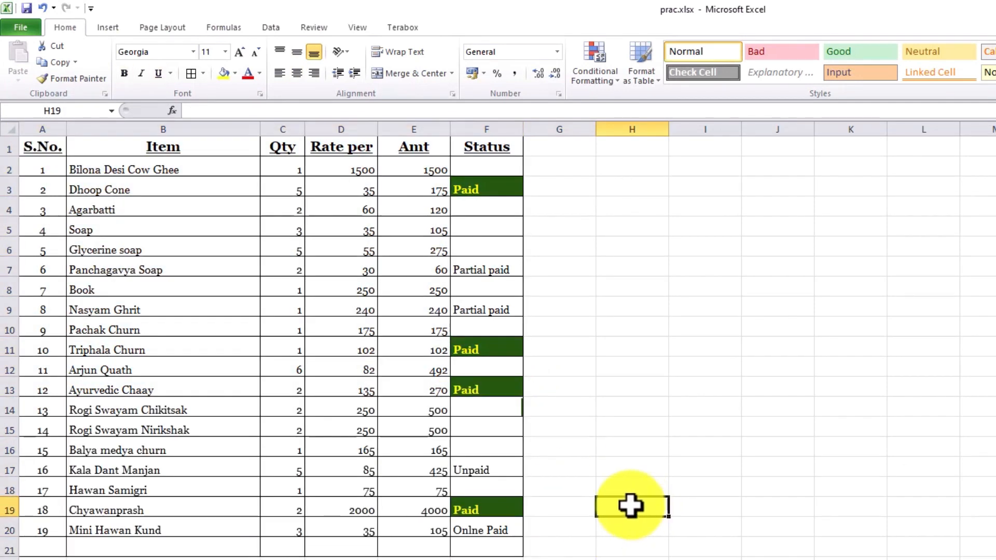
{"action": "left_click_drag", "start_coordinate": [493, 172], "coordinate": [484, 547]}
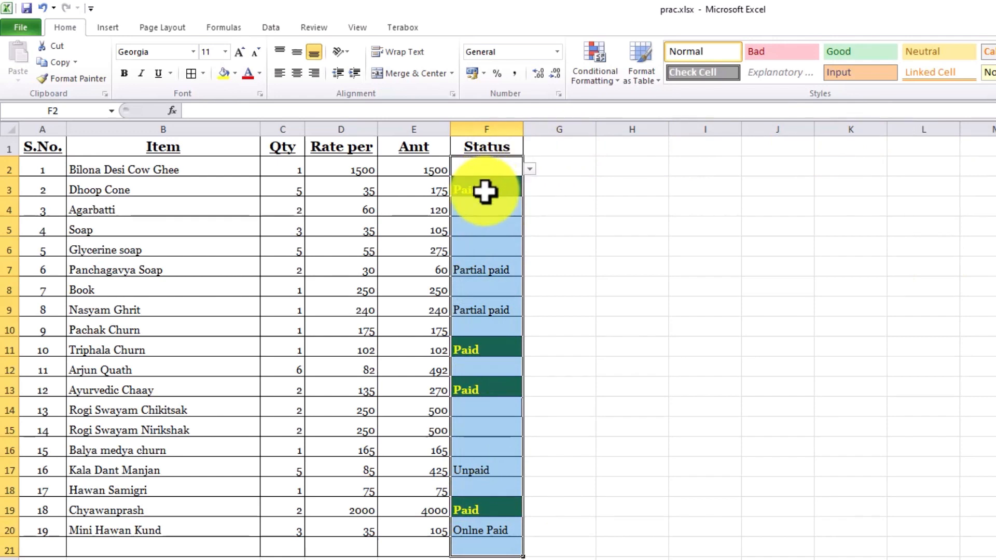
Switch the Dhoop Cone status in F3 to Partial paid and back to Paid to test the colour rule.
{"action": "left_click", "coordinate": [516, 189]}
{"action": "left_click", "coordinate": [528, 190]}
{"action": "left_click", "coordinate": [489, 220]}
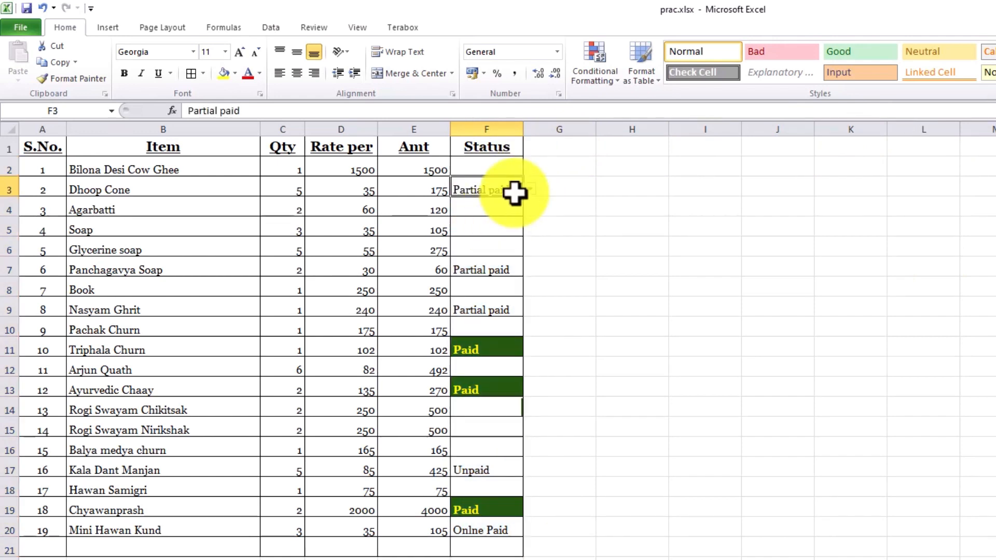
{"action": "left_click", "coordinate": [526, 191]}
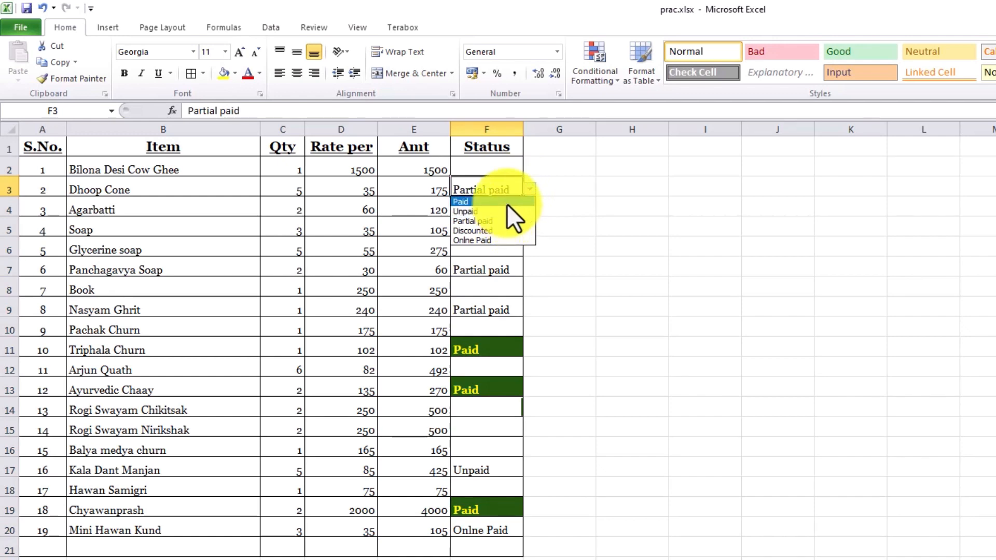
{"action": "left_click", "coordinate": [506, 204]}
Set the Soap status in F5 to Partial paid and the Glycerine soap status in F6 to Paid.
{"action": "left_click", "coordinate": [509, 235]}
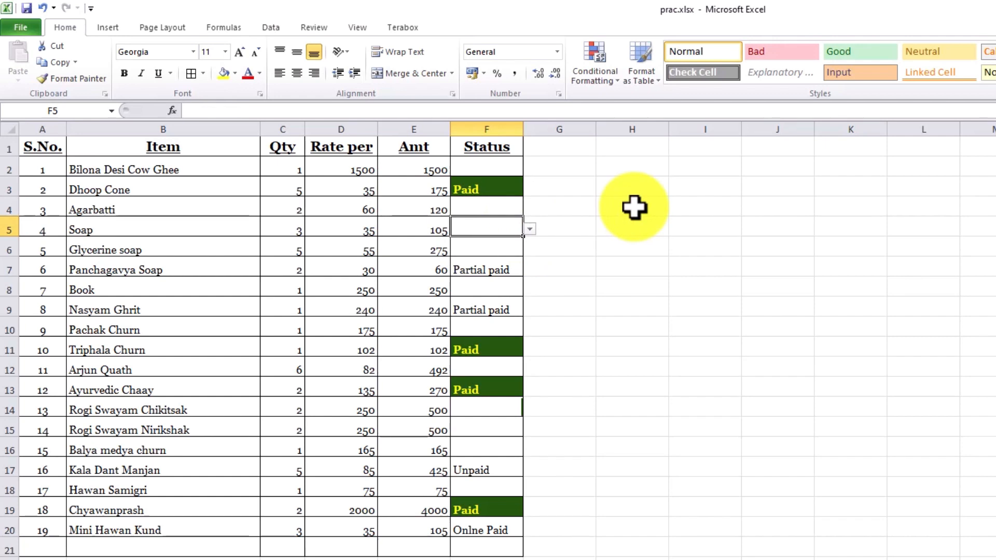
{"action": "key", "text": "alt+Down"}
{"action": "key", "text": "Down"}
{"action": "key", "text": "Down"}
{"action": "key", "text": "Return"}
{"action": "key", "text": "Down"}
{"action": "key", "text": "alt+Down"}
{"action": "key", "text": "Down"}
{"action": "key", "text": "Return"}
Set the Pachak Churn status in F10 to Paid and select F10:F11.
{"action": "key", "text": "Down"}
{"action": "key", "text": "Down"}
{"action": "key", "text": "Down"}
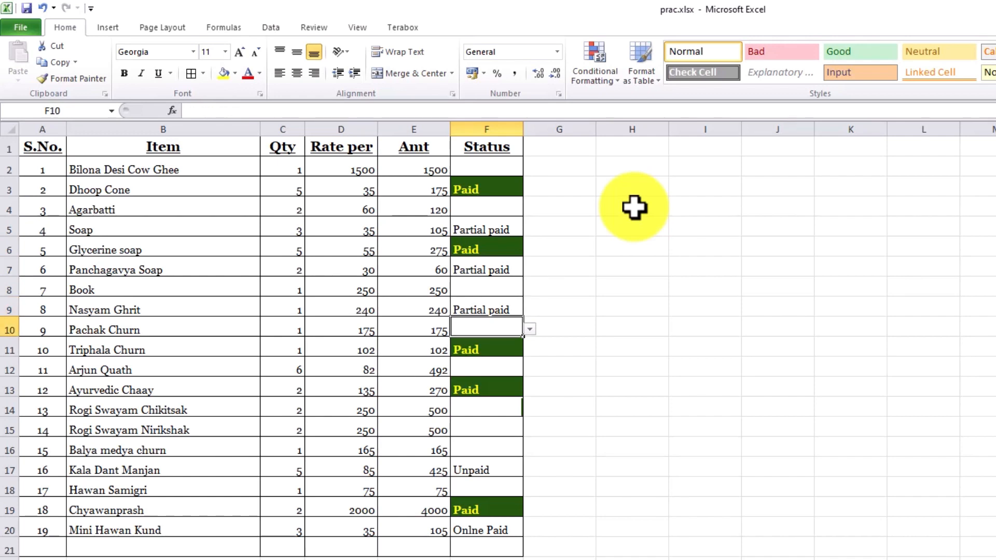
{"action": "key", "text": "alt+Down"}
{"action": "key", "text": "Down"}
{"action": "key", "text": "Return"}
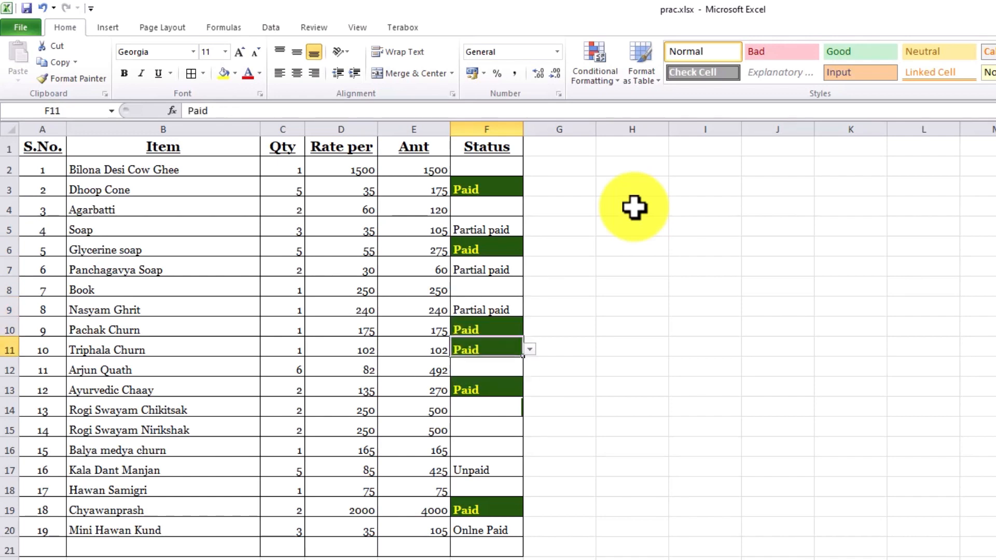
{"action": "key", "text": "Up"}
{"action": "key", "text": "Up"}
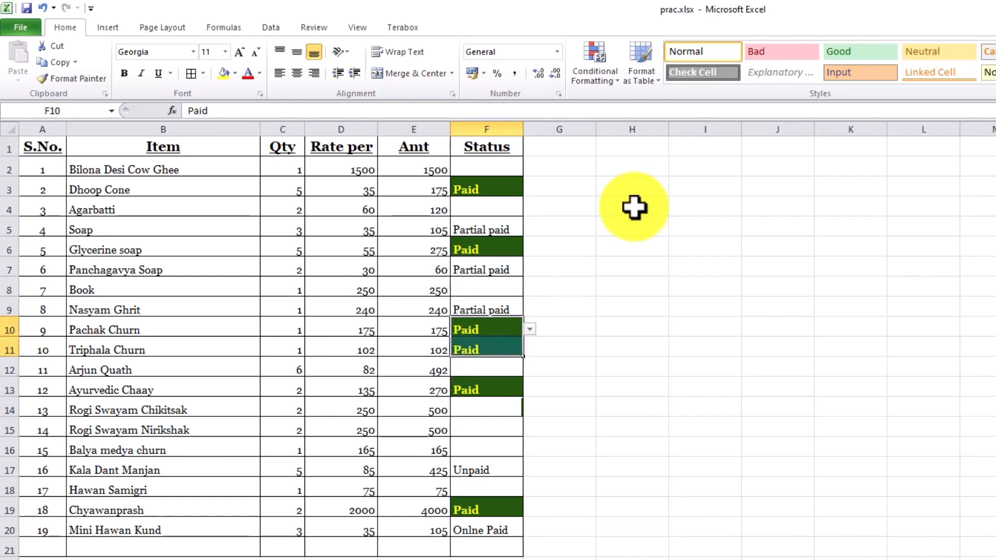
Clear all the payment statuses from the Status column, cells F2:F21.
{"action": "key", "text": "Down"}
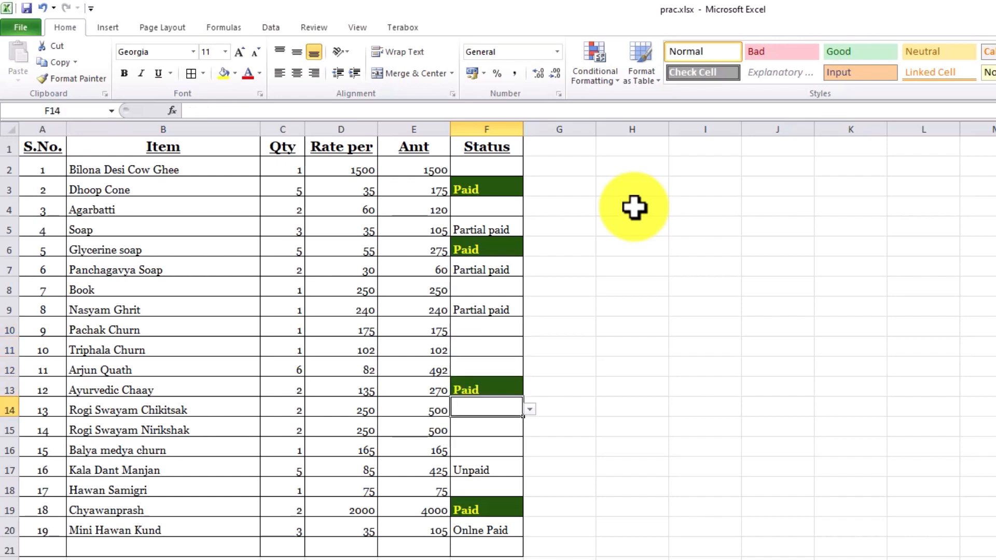
{"action": "key", "text": "Up"}
{"action": "key", "text": "Up"}
{"action": "key", "text": "Up"}
{"action": "key", "text": "Up"}
{"action": "key", "text": "Up"}
{"action": "key", "text": "Up"}
{"action": "key", "text": "Up"}
{"action": "key", "text": "Up"}
{"action": "key", "text": "Up"}
{"action": "key", "text": "Up"}
{"action": "key", "text": "Up"}
{"action": "left_click_drag", "start_coordinate": [507, 169], "coordinate": [506, 549]}
{"action": "key", "text": "Delete"}
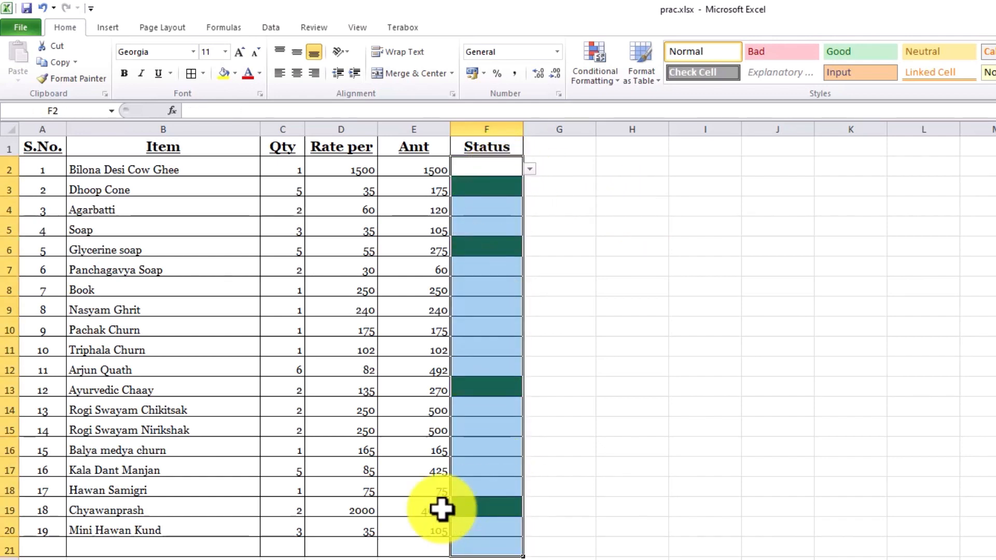
{"action": "left_click", "coordinate": [795, 495]}
Check the emptied Status cells F9, F6, F3 and F13 for leftover colouring, and select F2.
{"action": "left_click", "coordinate": [484, 309]}
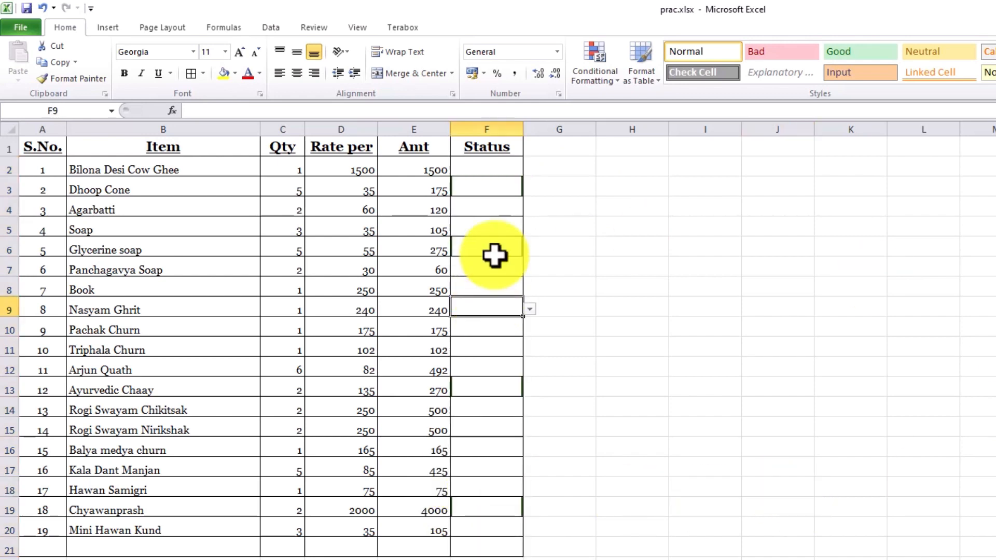
{"action": "left_click", "coordinate": [493, 249]}
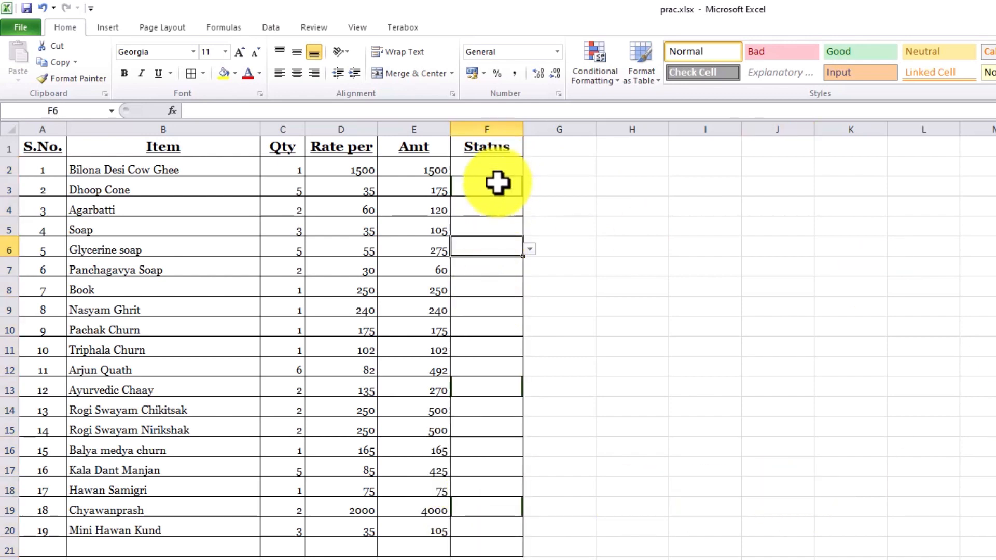
{"action": "left_click", "coordinate": [500, 186]}
{"action": "left_click", "coordinate": [496, 388]}
{"action": "left_click", "coordinate": [627, 488]}
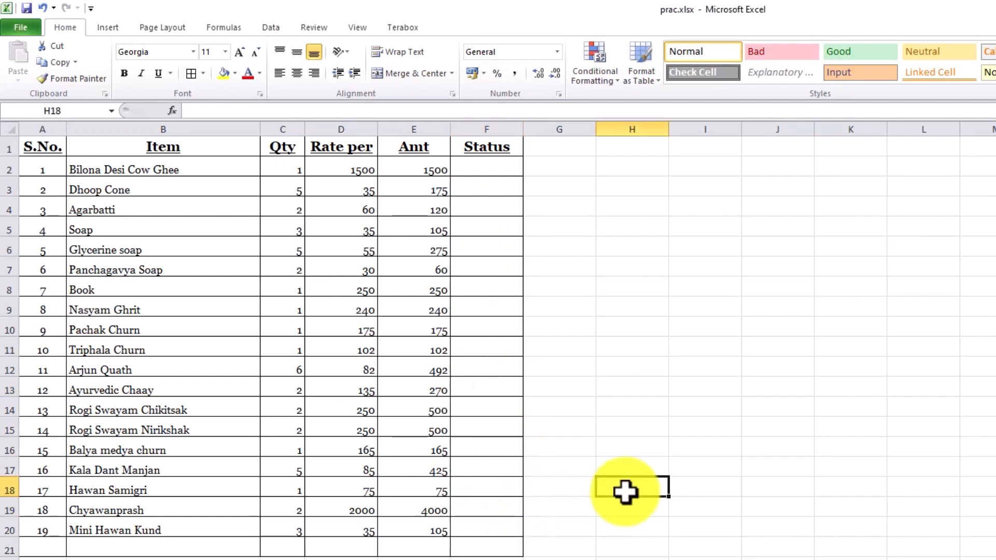
{"action": "left_click", "coordinate": [488, 175]}
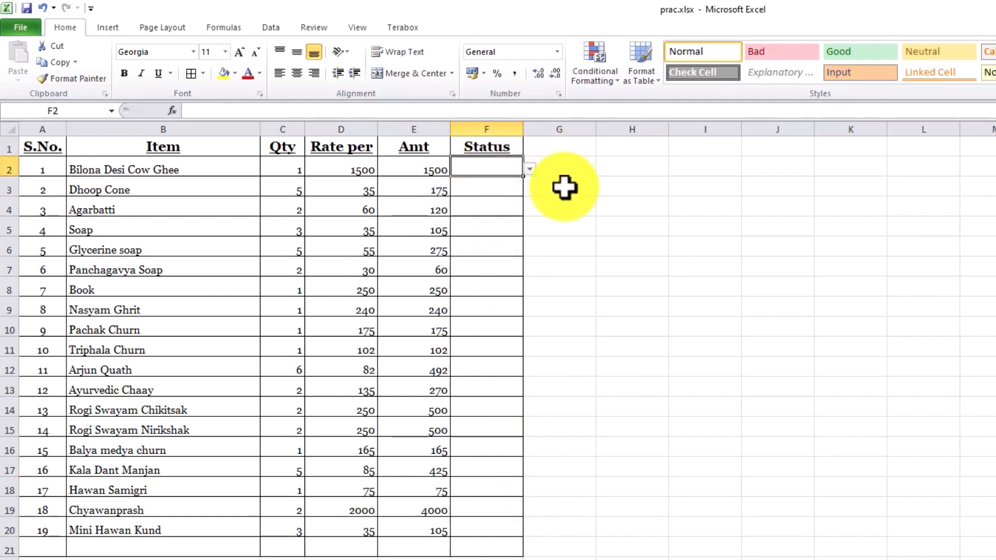